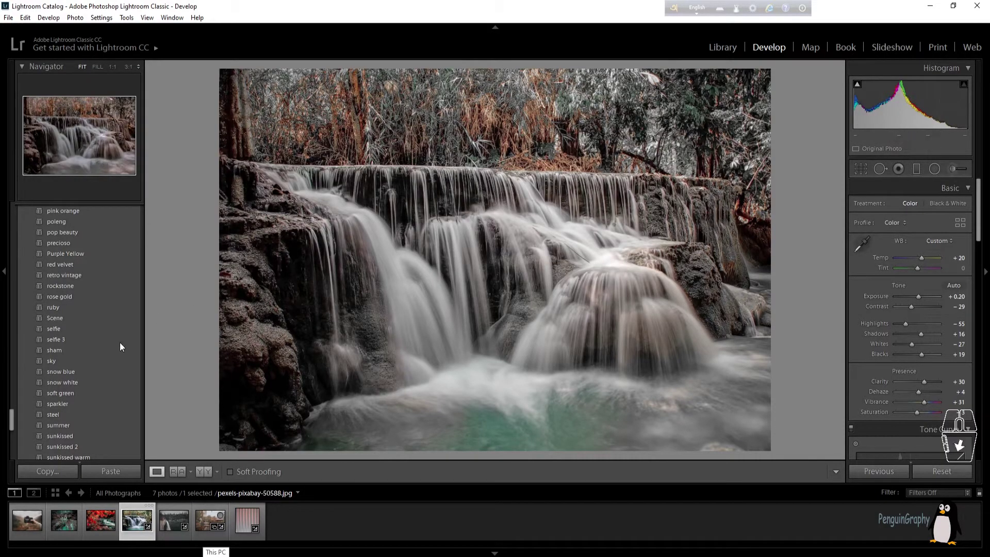
Step: Browse the developed photos in the Filmstrip, from the camera shot through the waterfall to the fifth photo
click(101, 521)
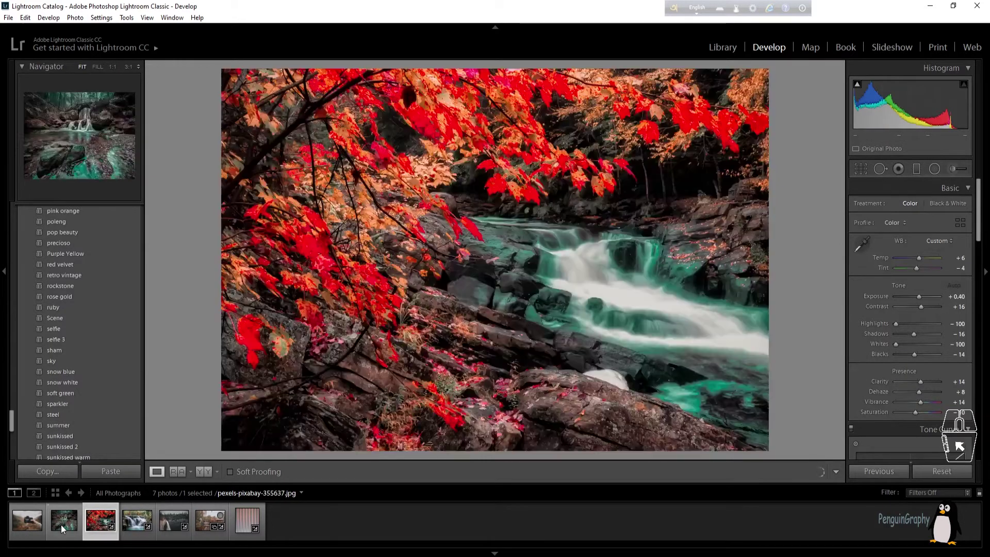
click(61, 524)
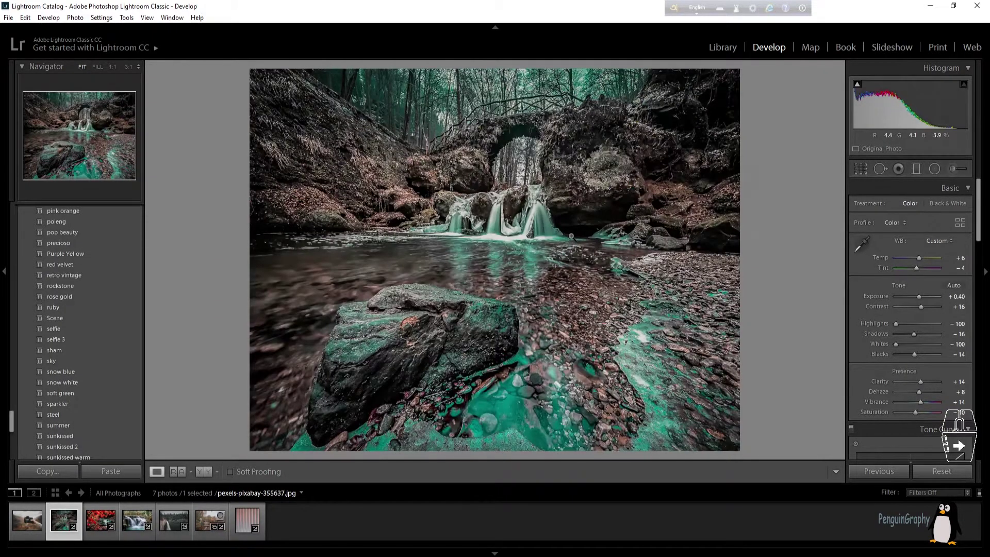
key(Left)
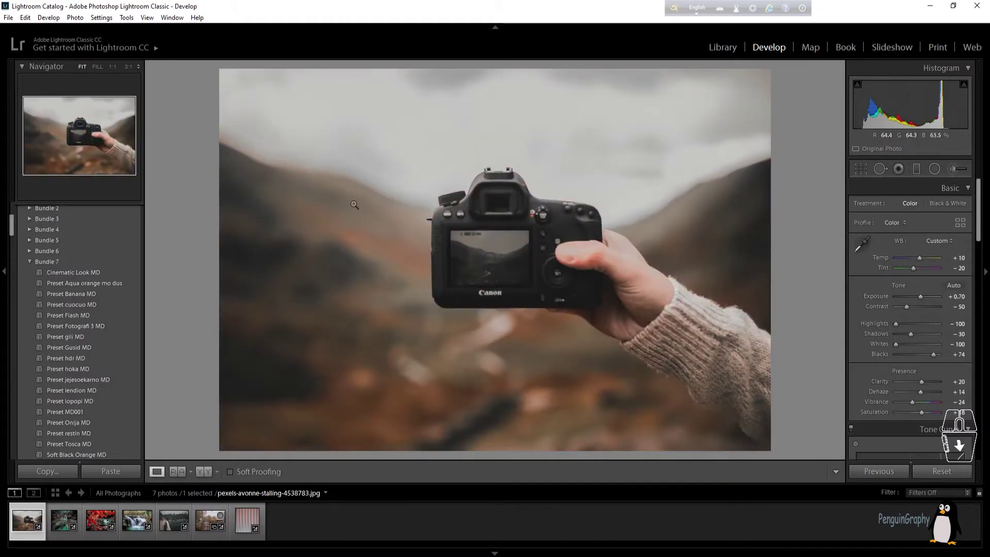
click(58, 534)
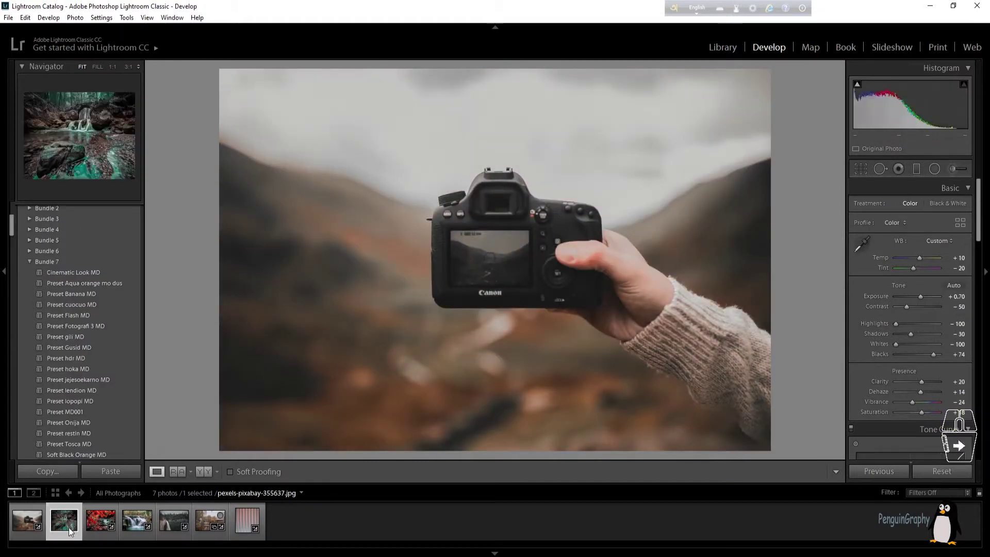
click(100, 530)
click(144, 529)
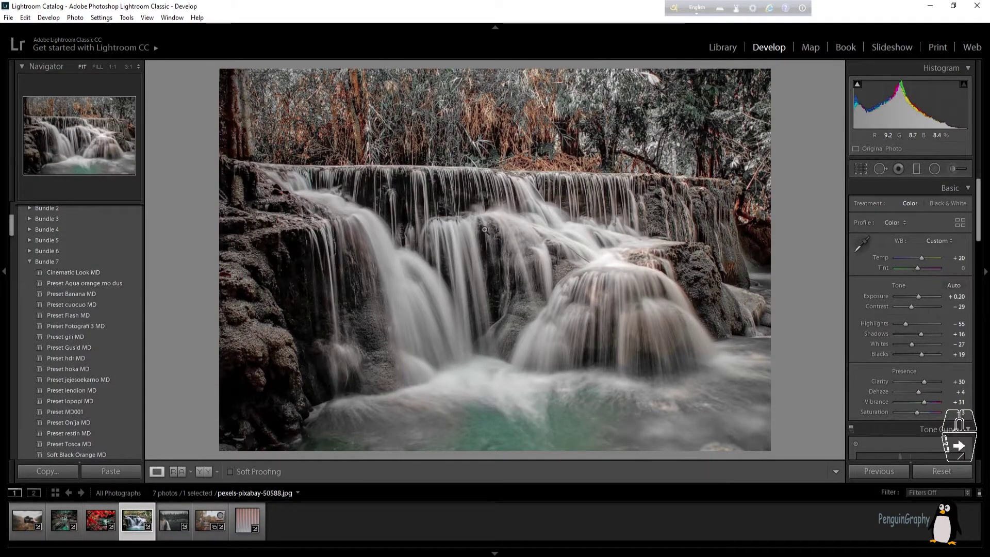
click(174, 526)
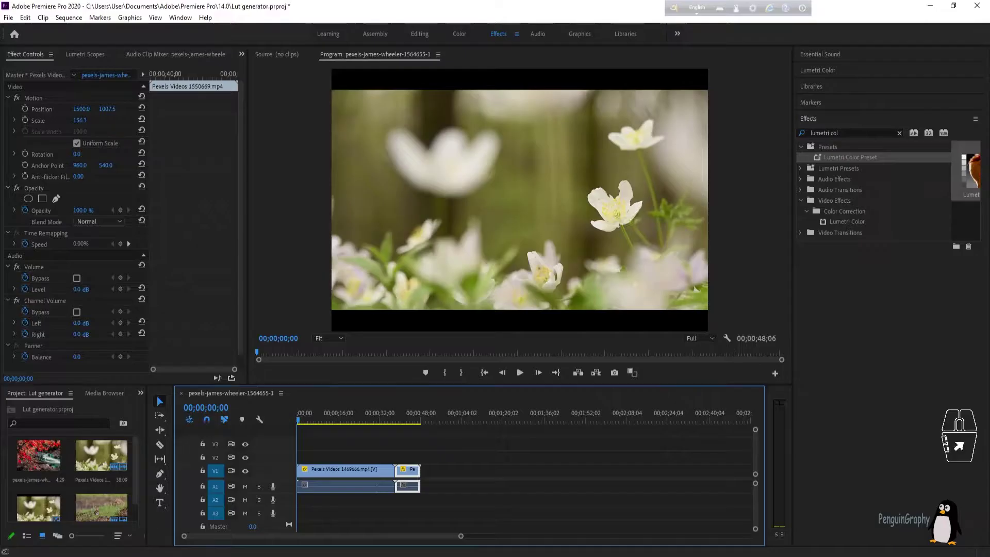
Step: Scrub the flower sequence's playhead to about the 40-second mark
drag(301, 419, 269, 431)
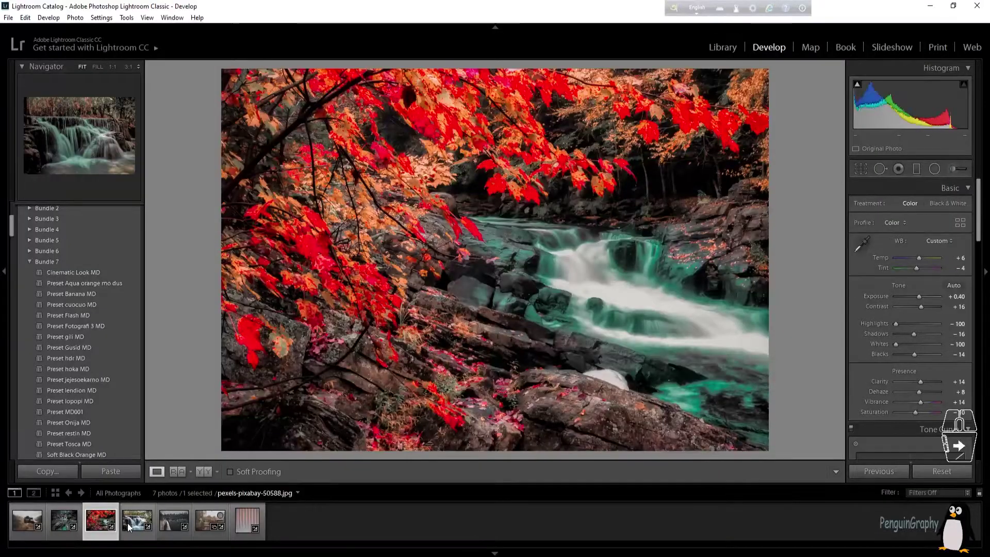
Step: Apply Preset Tosca MD to the waterfall photo and begin a new develop preset from it
click(128, 524)
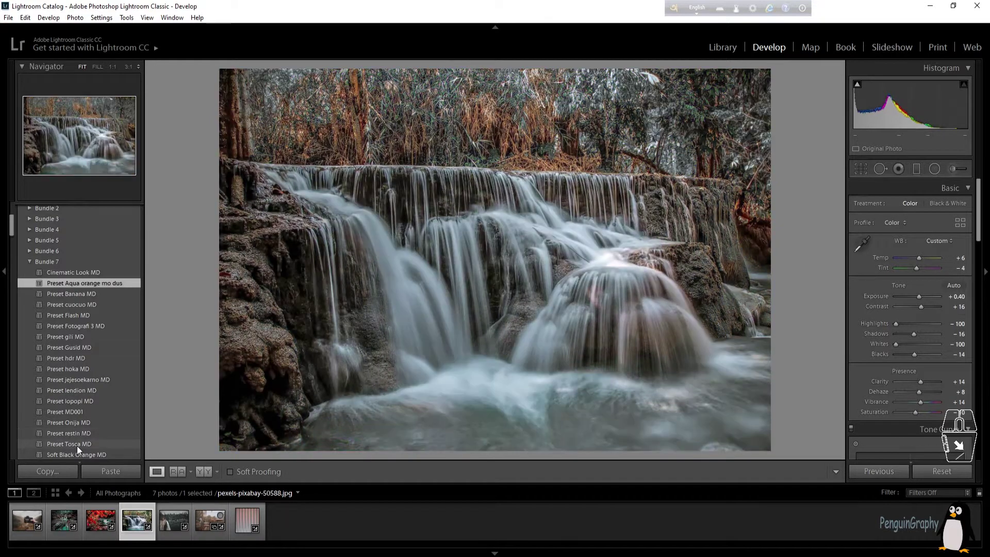
click(76, 445)
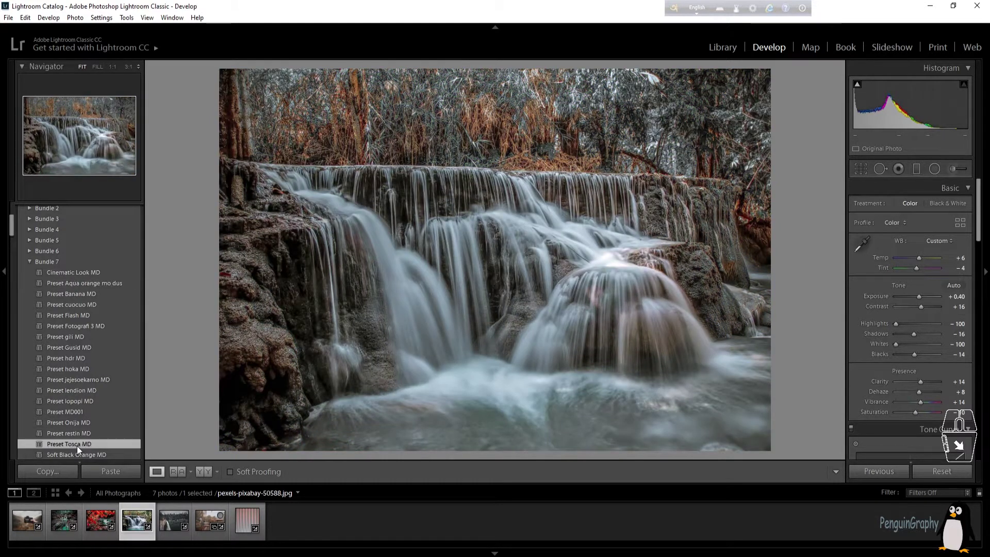
click(49, 18)
click(63, 44)
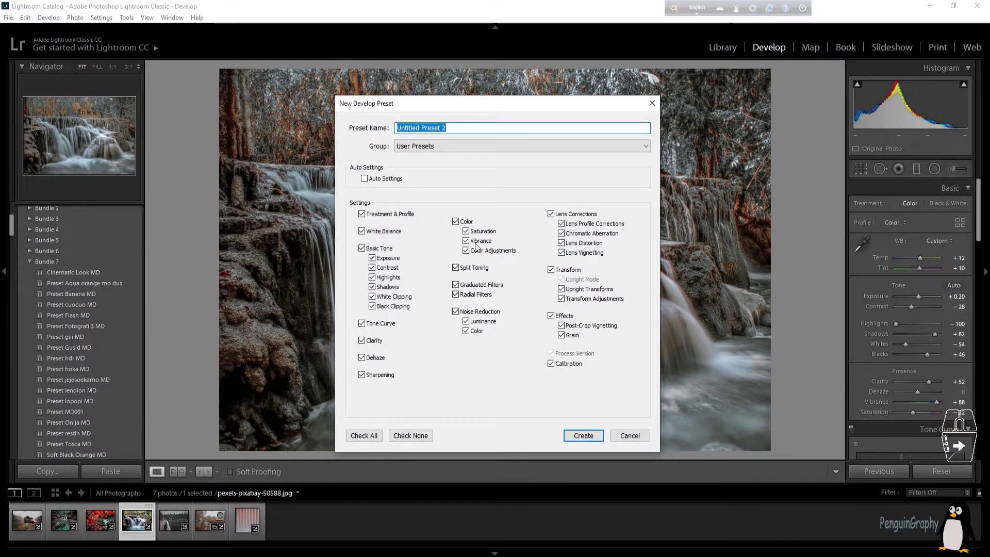
Step: Exclude treatment, white balance, clarity, dehaze, sharpening, effects and transform, include split toning, and create the preset
click(362, 215)
click(362, 231)
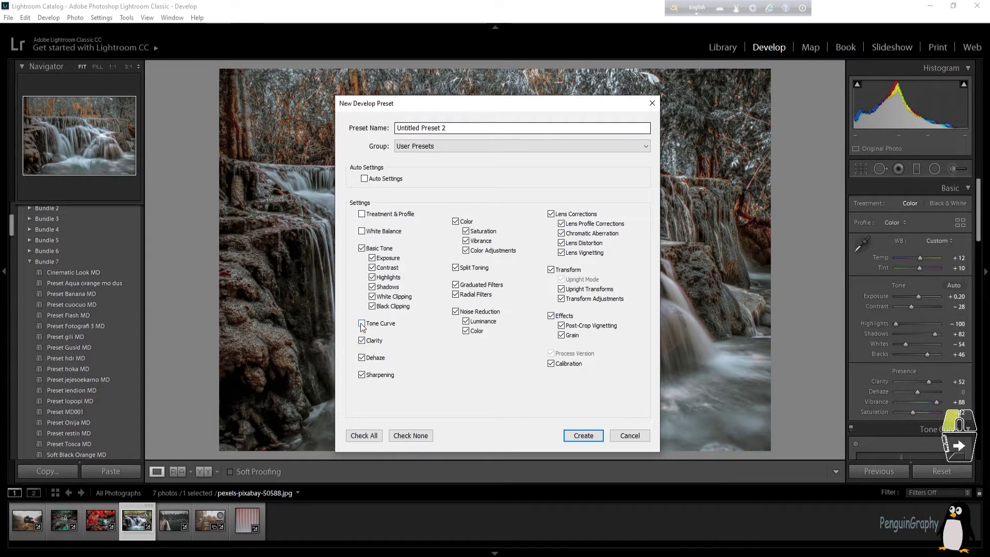
click(362, 340)
click(362, 358)
click(362, 375)
click(362, 323)
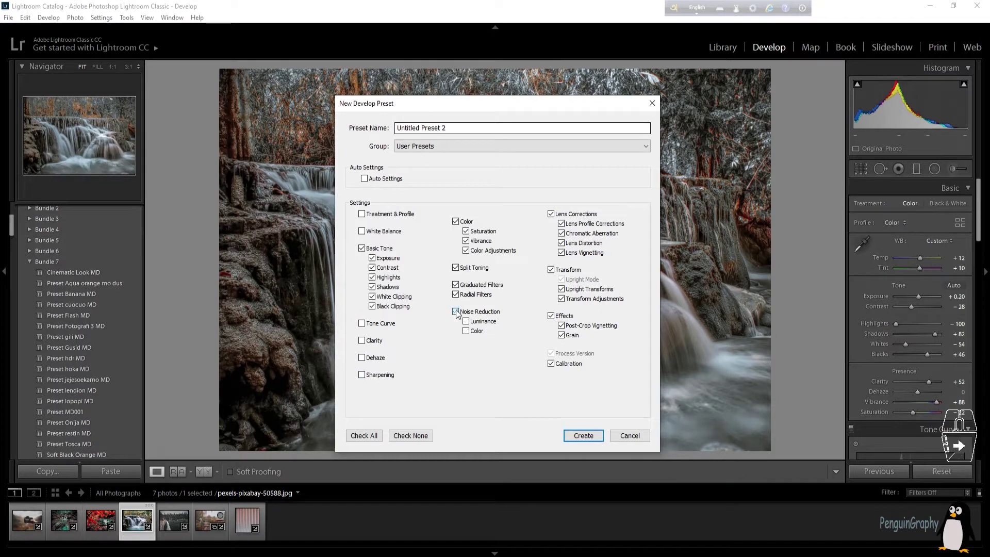
click(550, 315)
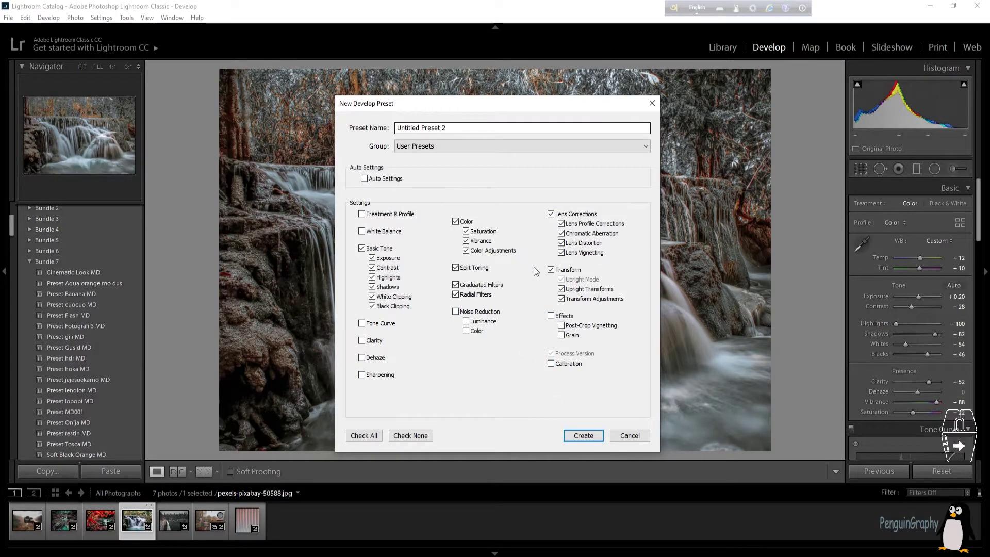
click(551, 269)
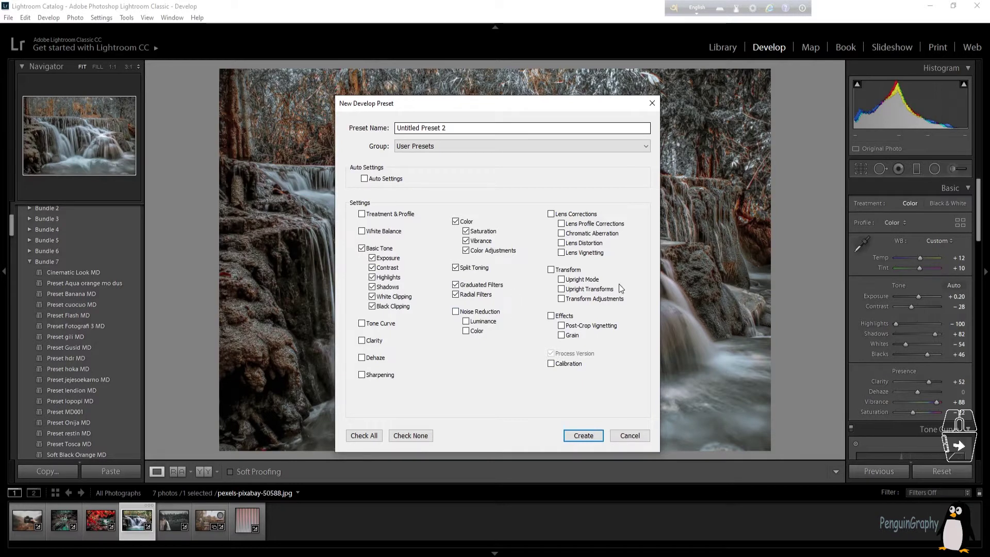
click(456, 266)
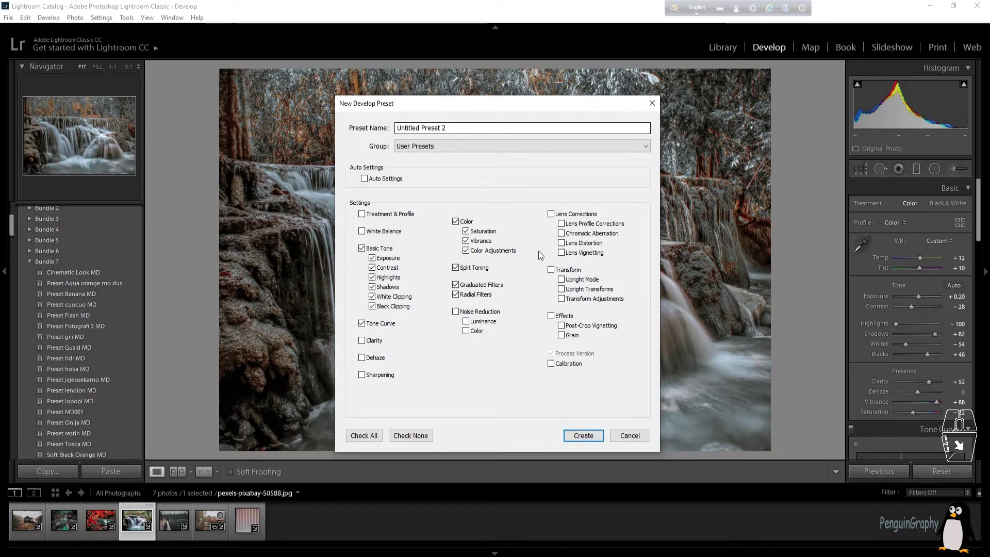
click(581, 437)
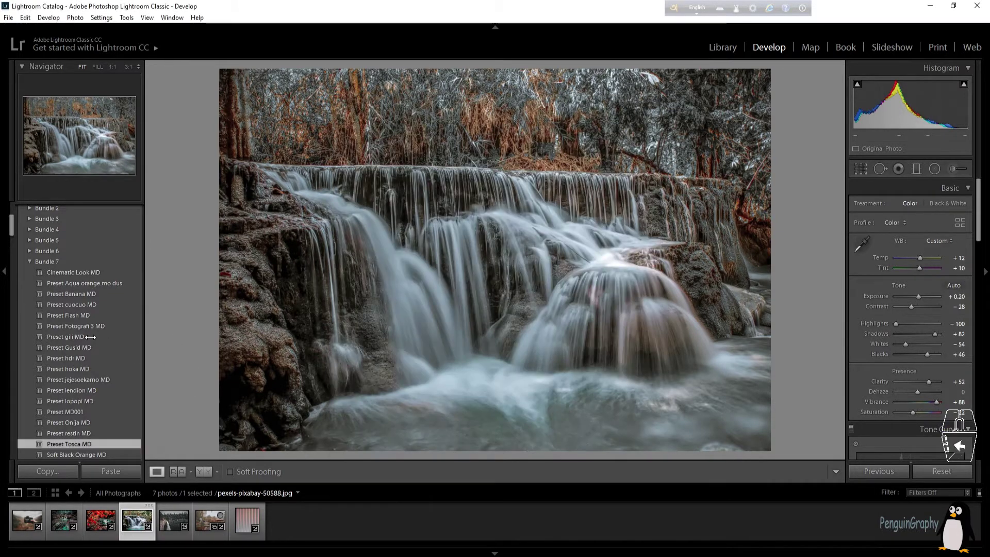
Step: Collapse the My Download preset folder and export the waterfall photo to the Desktop with Export One File
scroll(91, 394, down, 5)
scroll(88, 403, up, 5)
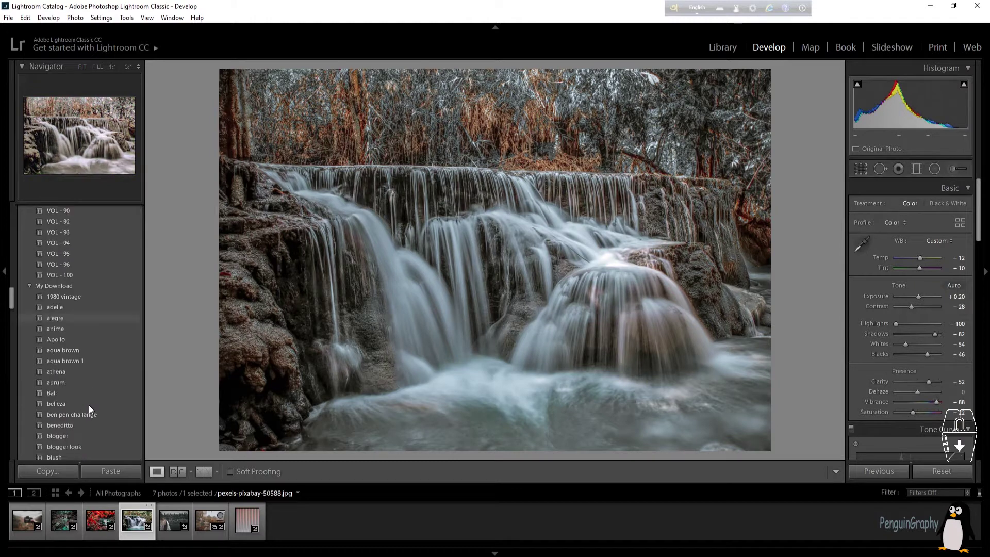
scroll(17, 304, up, 10)
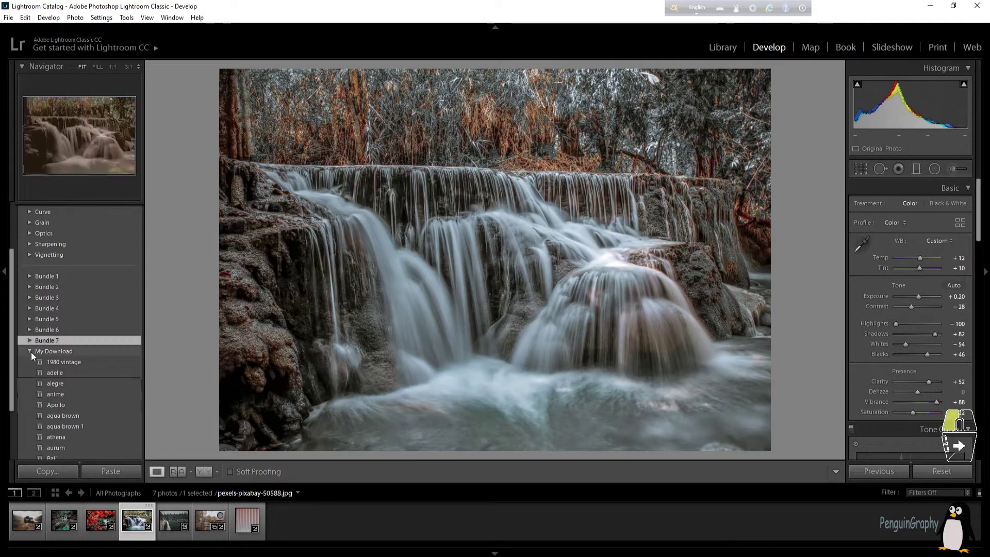
click(31, 351)
scroll(72, 289, down, 2)
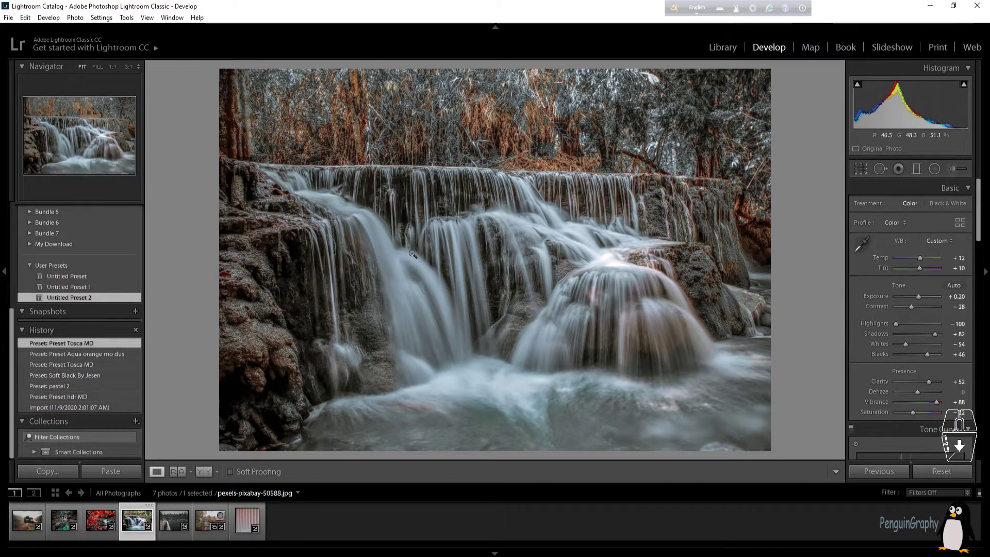
key(ctrl+shift+e)
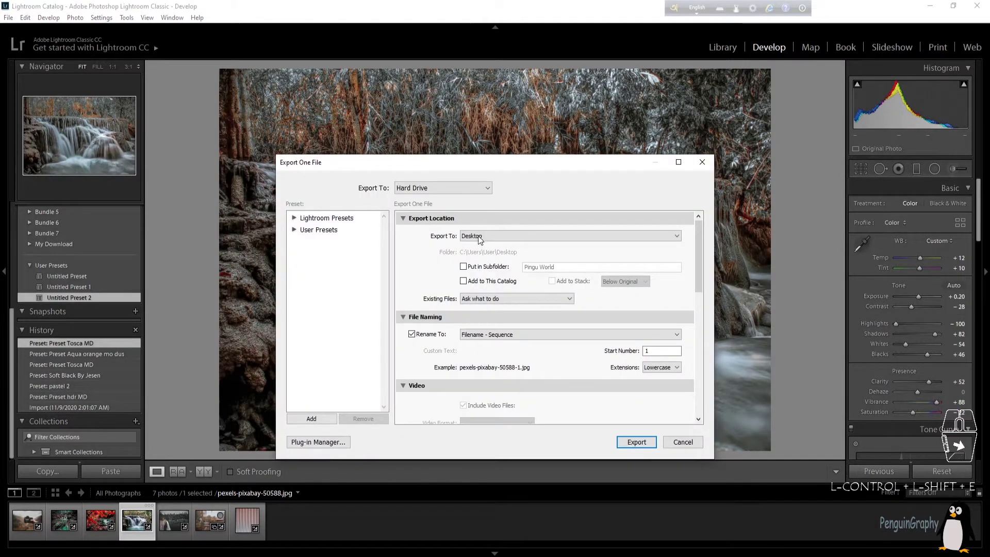
click(637, 443)
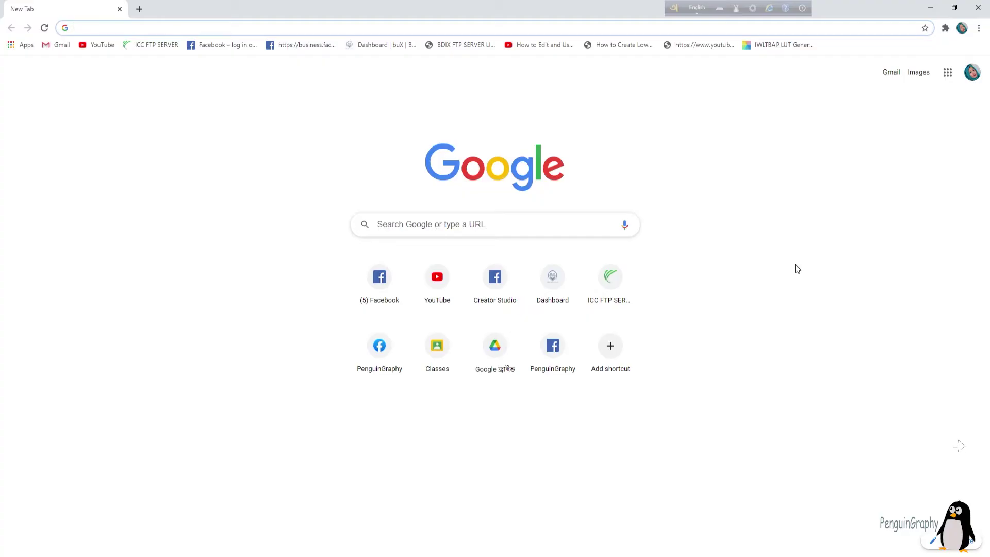
Step: Visit the IWLTBAP LUT Generator Sellfy page from the Chrome bookmark, then return to Lightroom
click(779, 45)
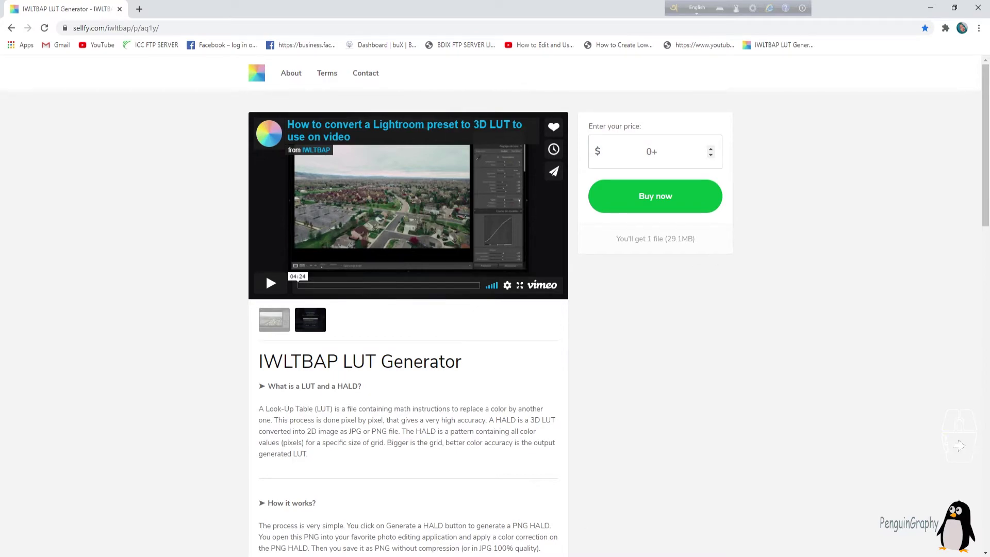
key(alt+Tab)
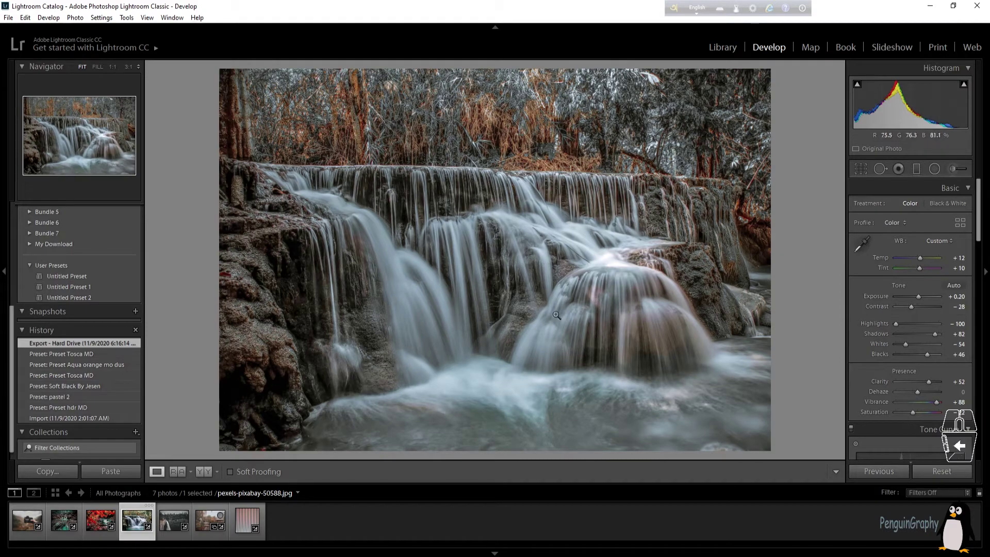
Step: In Premiere Pro, clear the 'lumetri col' effects search and make the Timeline the active panel
key(alt+Tab)
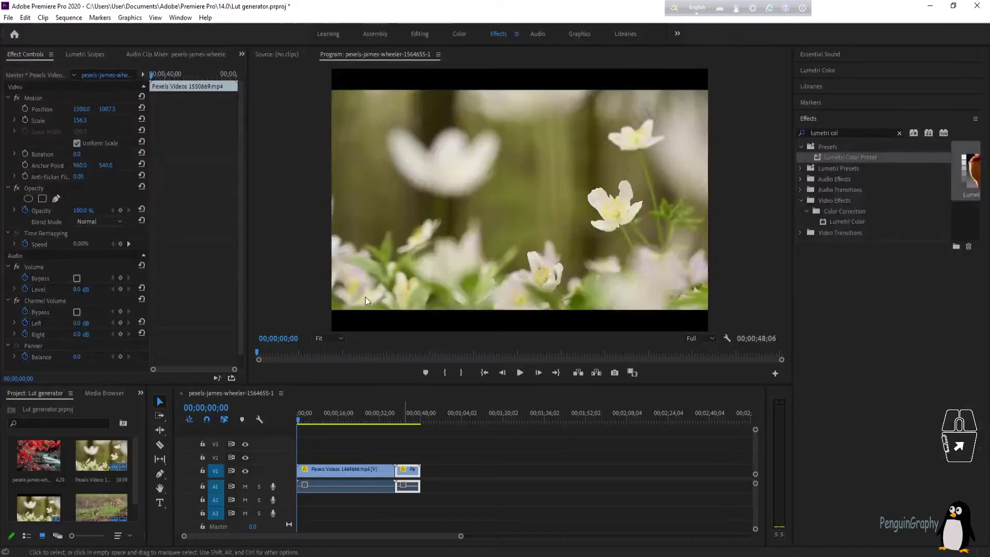
click(825, 133)
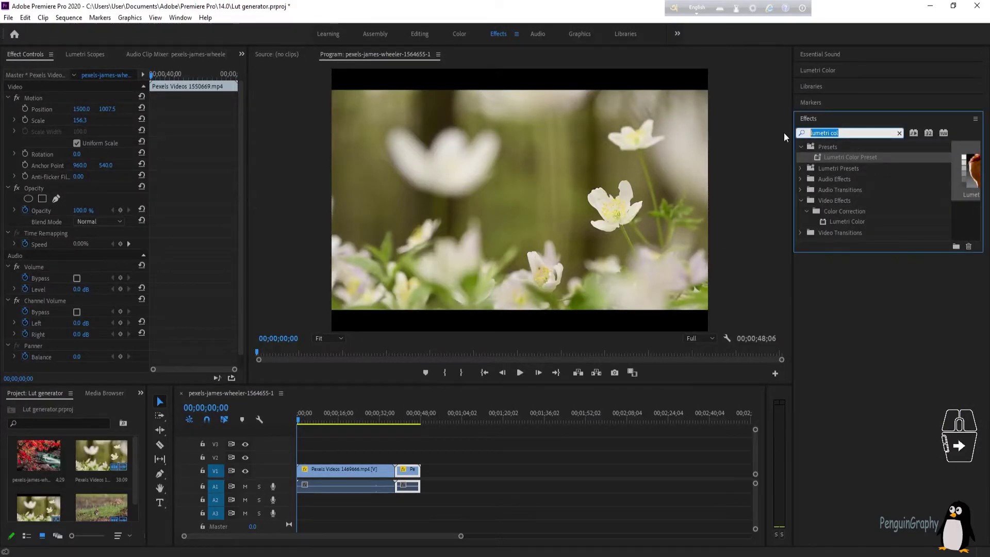
key(BackSpace)
click(877, 195)
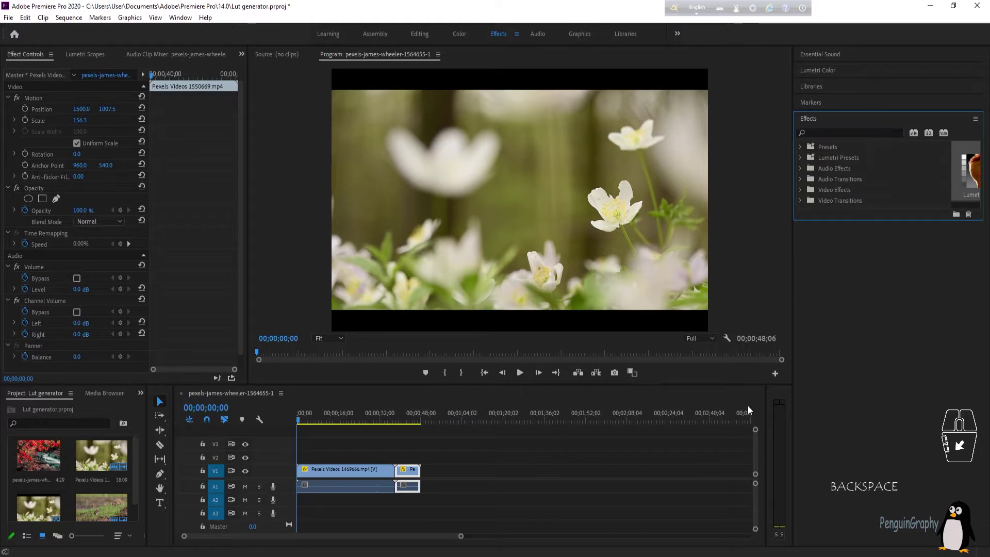
click(320, 455)
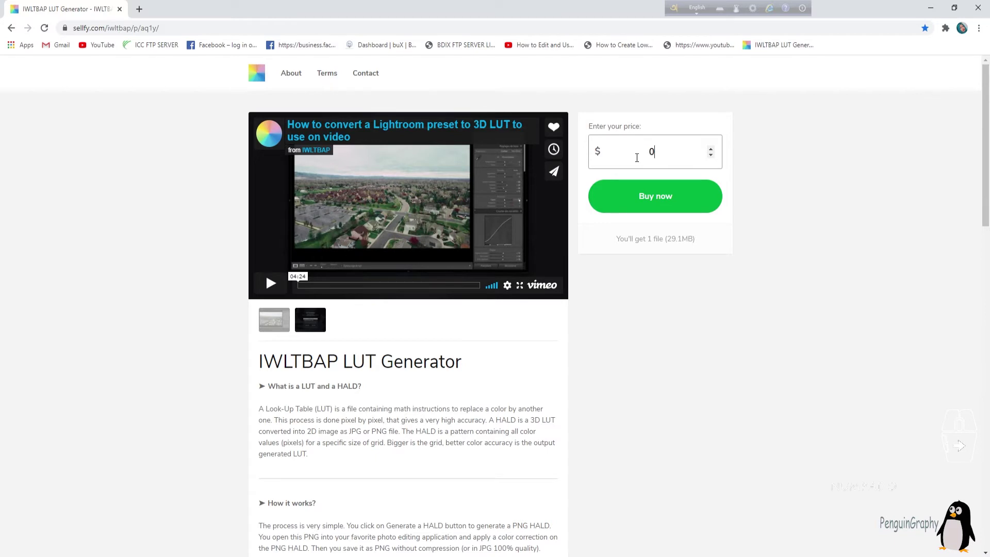
Step: Buy the LUT Generator at a $0 price to reach the checkout
click(656, 198)
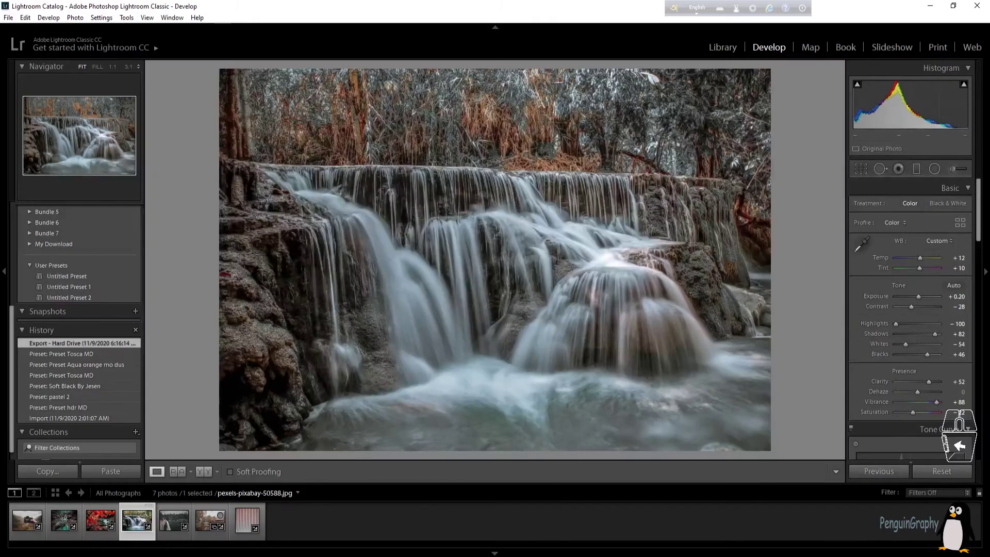
Step: Navigate File Explorer to Assets > IWLTBAP LUT Generator, then return to the Lightroom waterfall photo
mouse_move(274, 534)
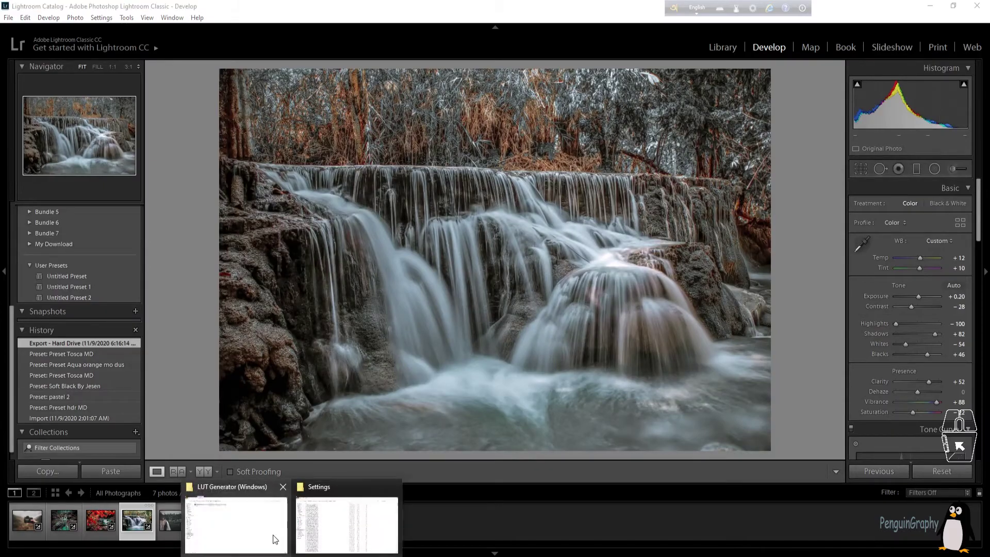
click(236, 521)
click(174, 49)
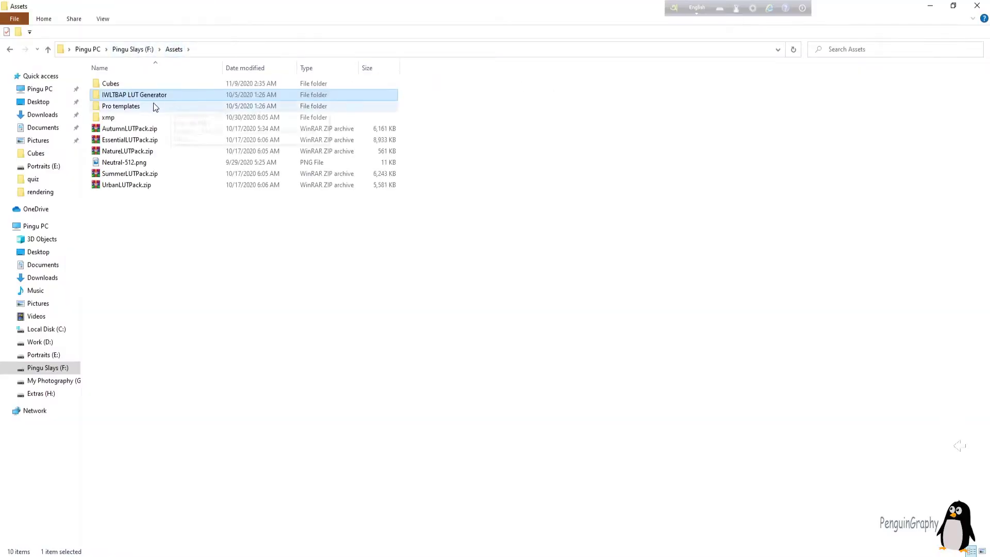
click(115, 96)
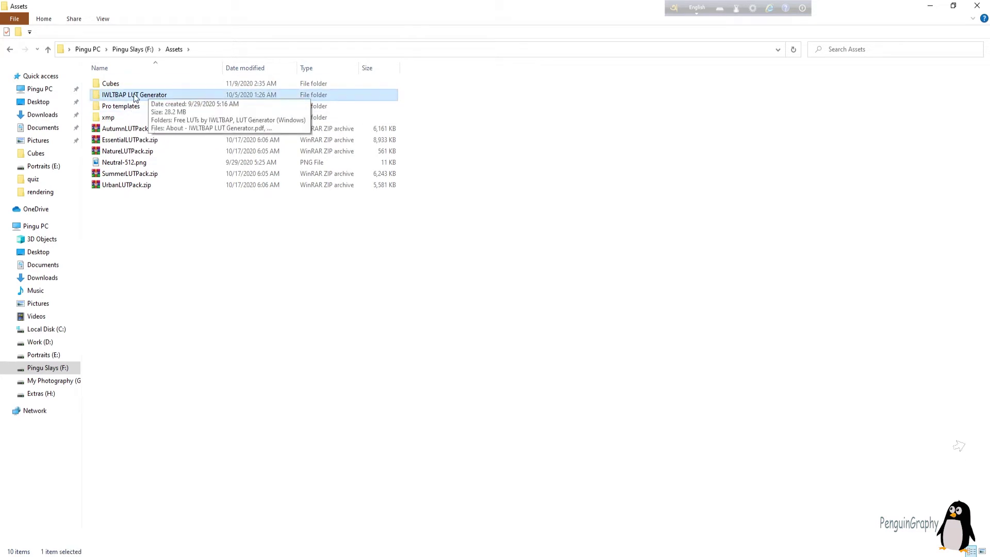
click(932, 5)
click(932, 6)
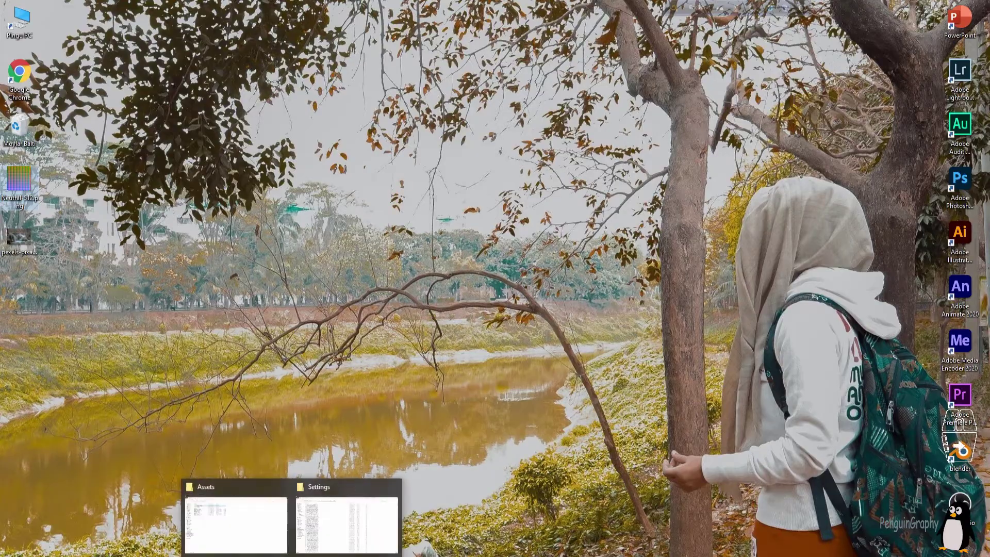
click(236, 516)
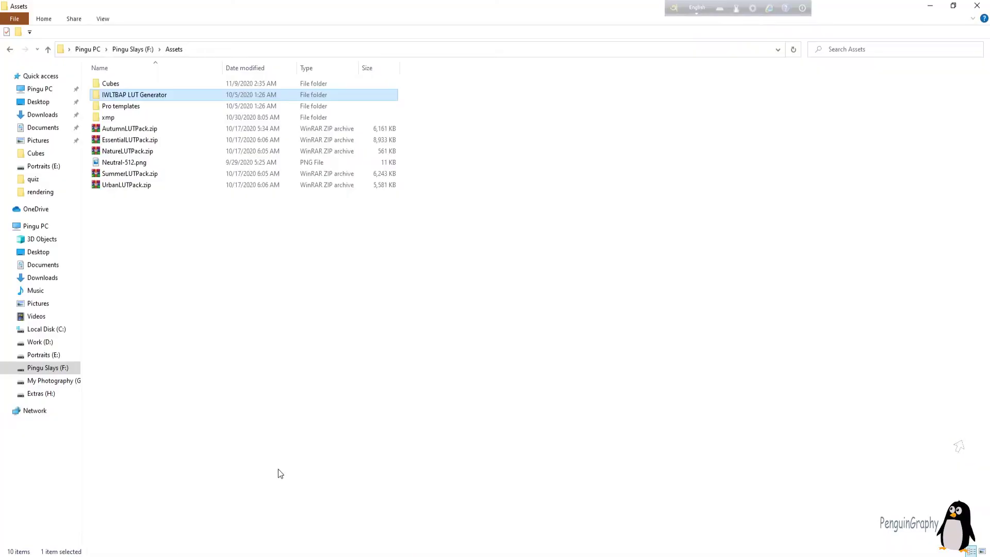
double_click(133, 96)
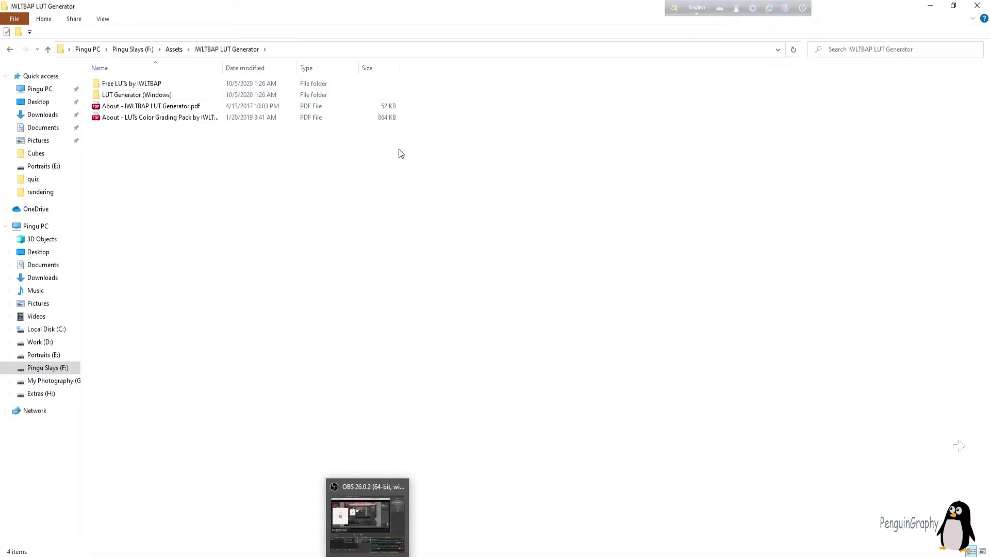
click(331, 508)
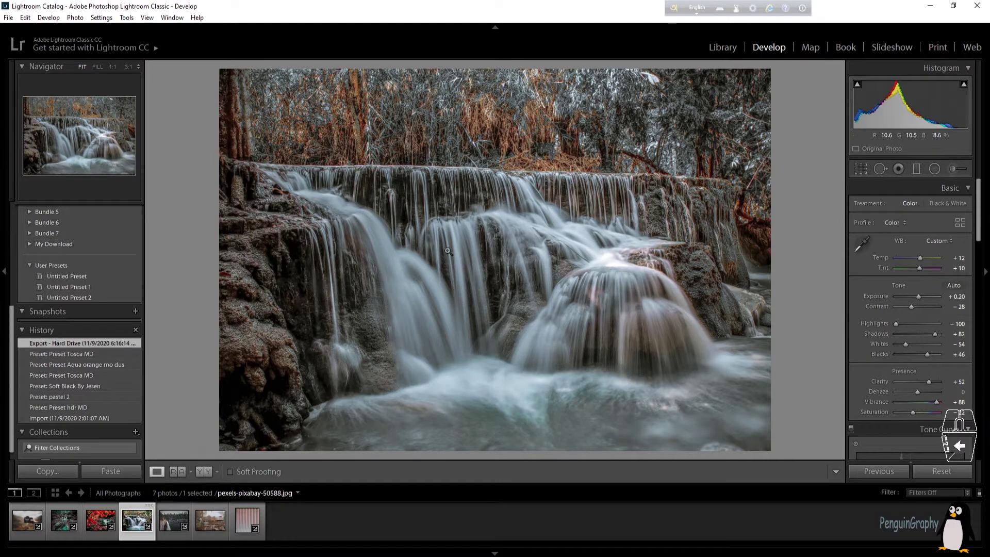
Step: Copy the waterfall's basic tone, tone curve, color and split toning settings via Settings > Copy Settings
click(76, 18)
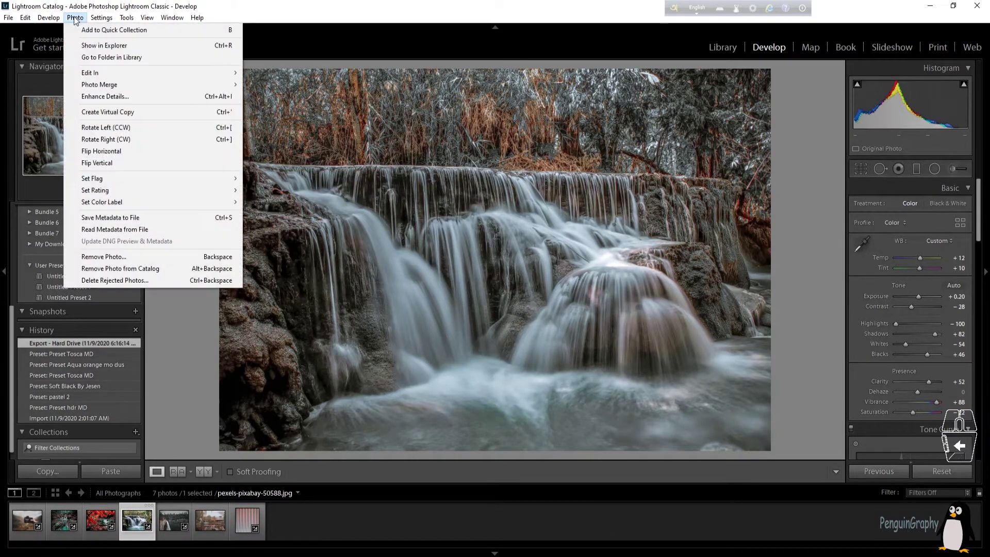
mouse_move(102, 21)
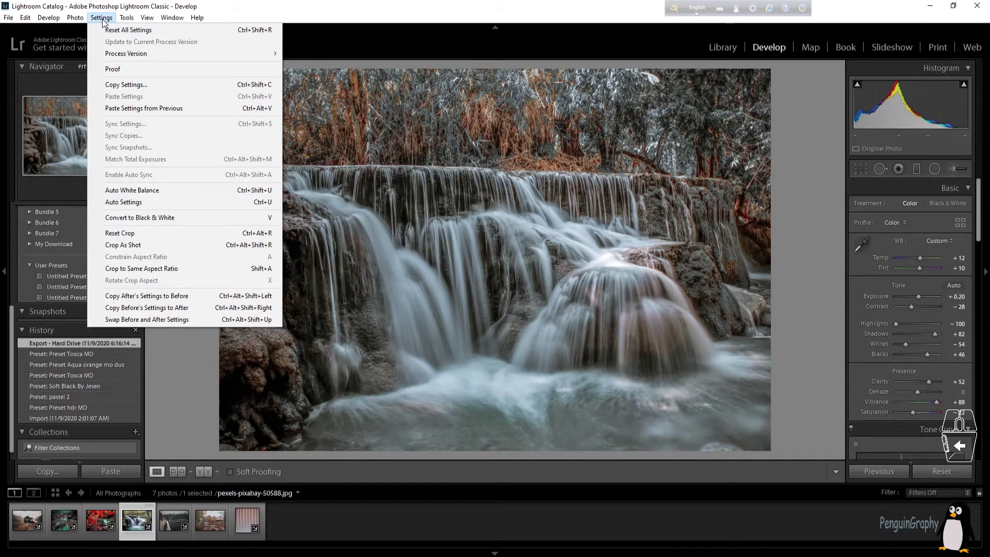
click(123, 86)
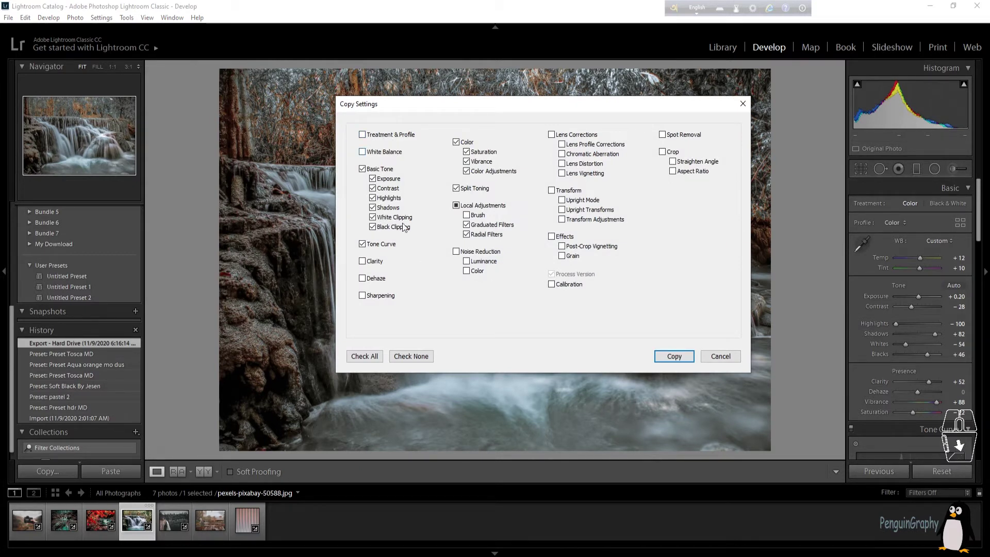
click(671, 360)
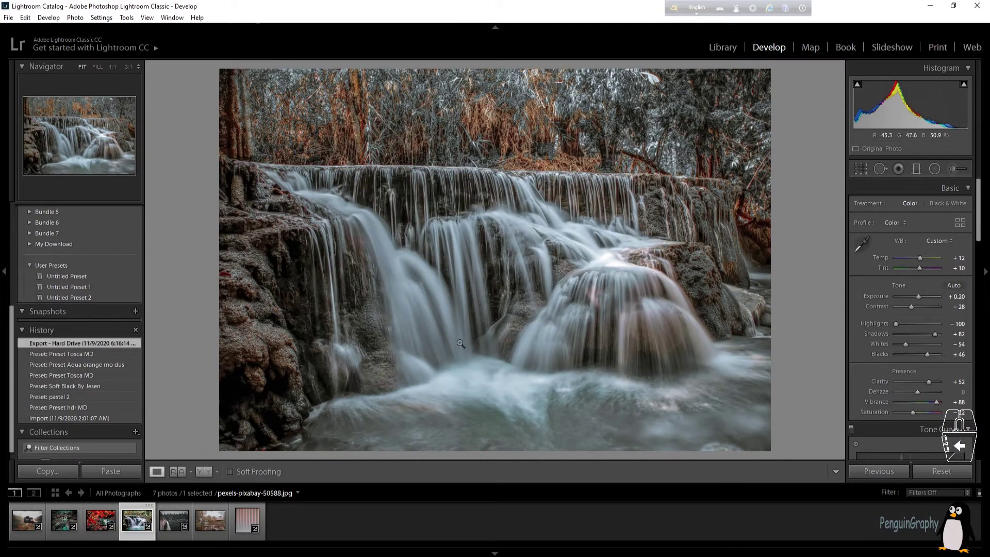
Step: Import Neutral-512.png from the Desktop into the catalog and open it in Loupe view
click(129, 70)
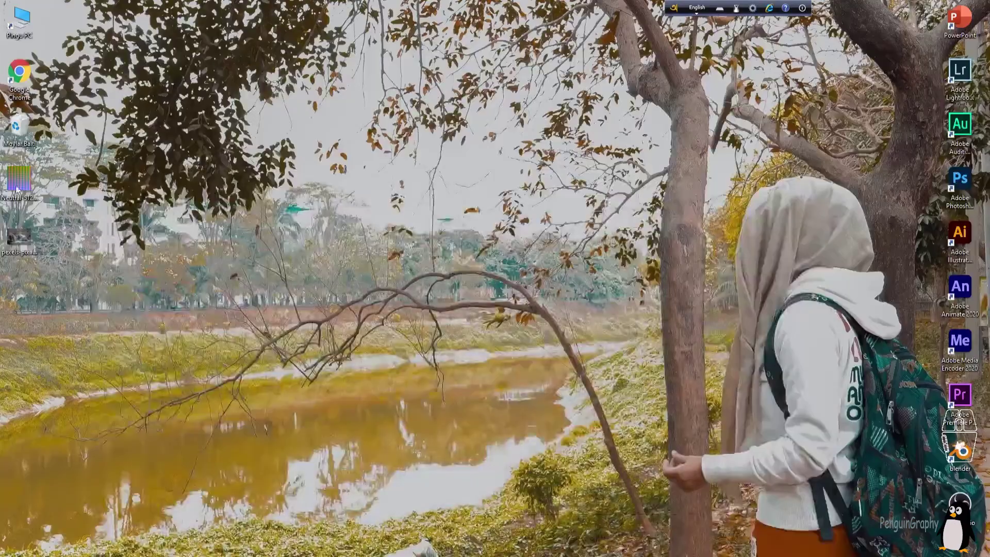
drag(19, 181, 310, 536)
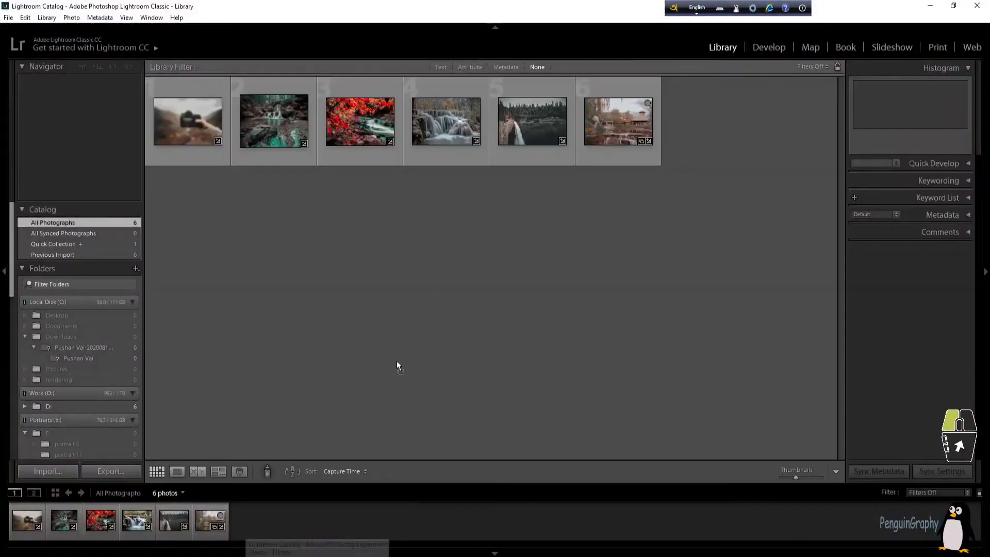
key(ctrl+shift+i)
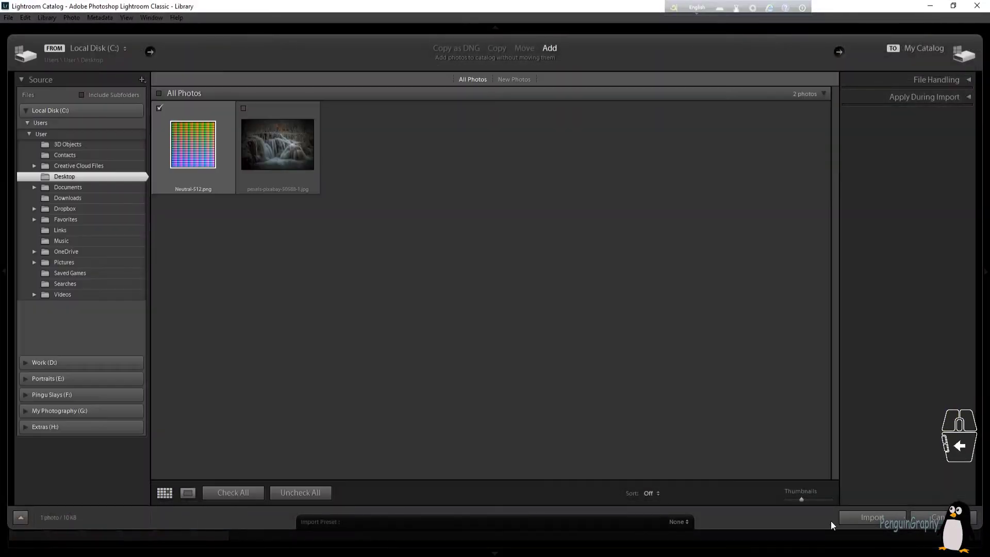
click(873, 518)
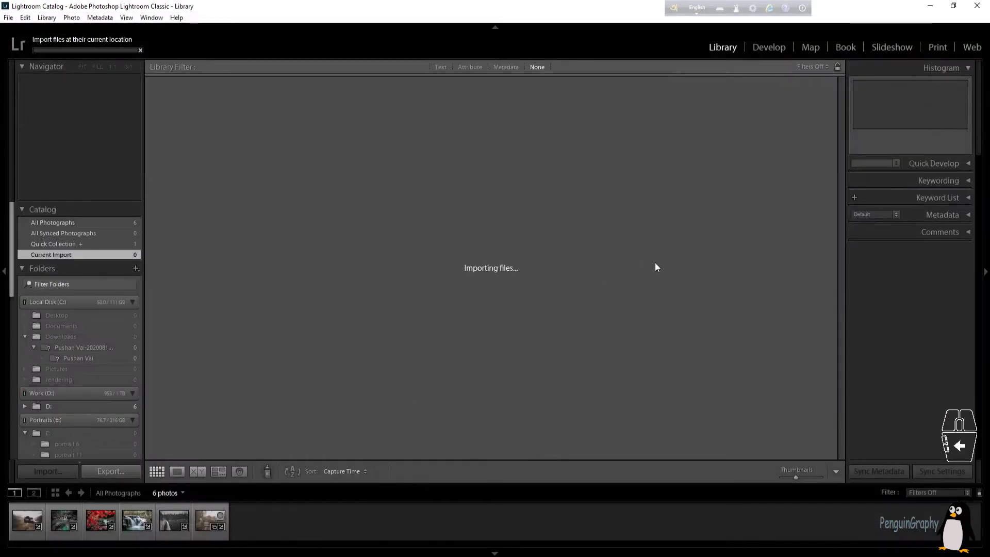
double_click(185, 137)
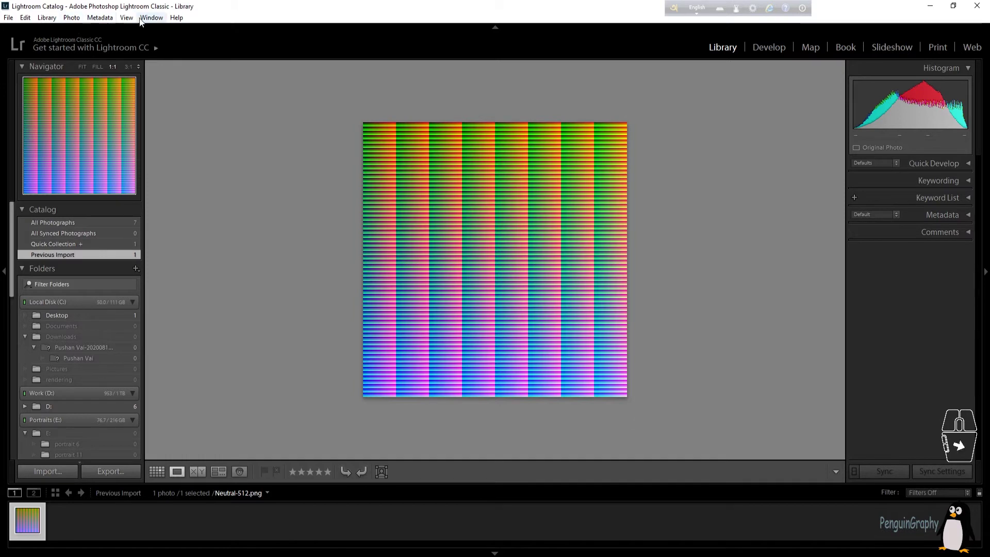
Step: Paste the copied waterfall look onto the Neutral-512 grid and export it to the Desktop as JPG
click(766, 53)
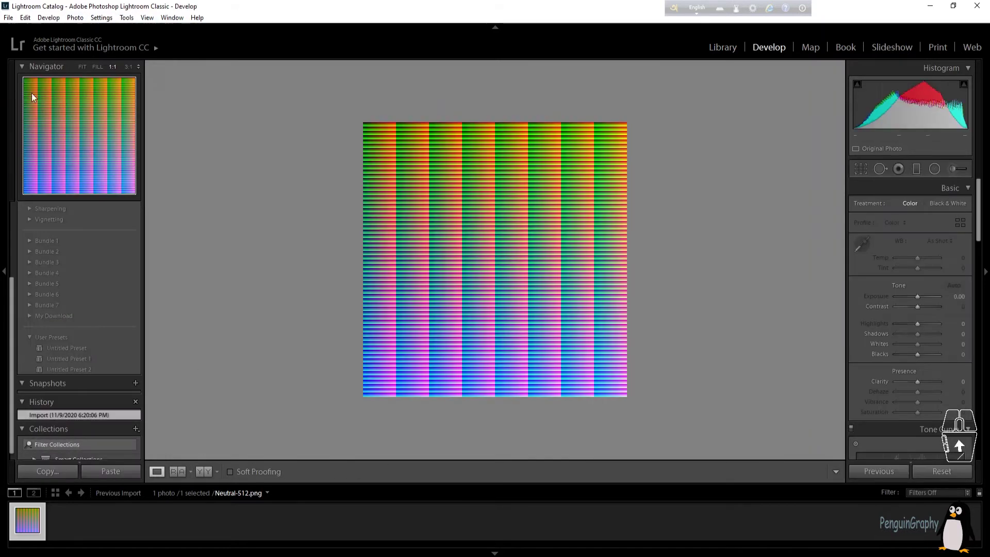
click(101, 17)
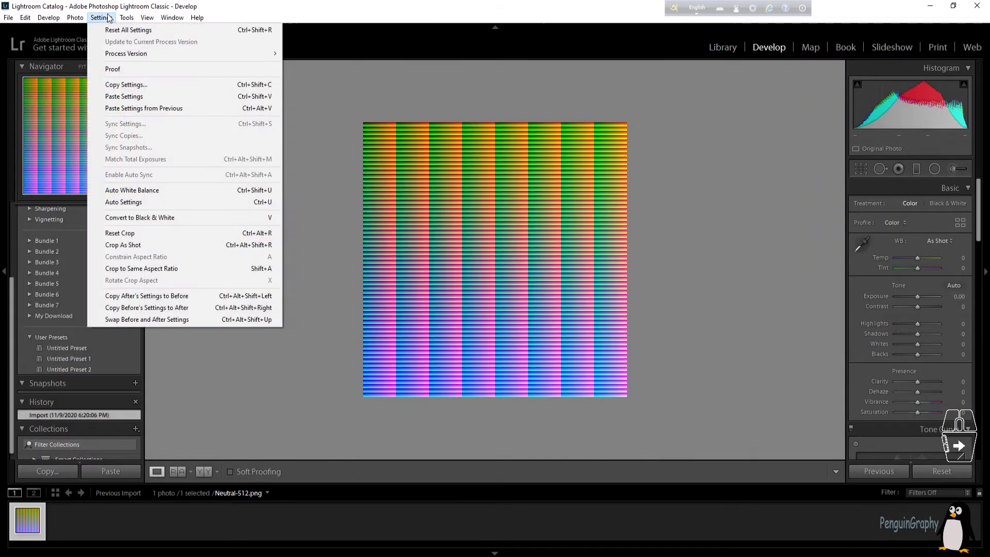
click(145, 96)
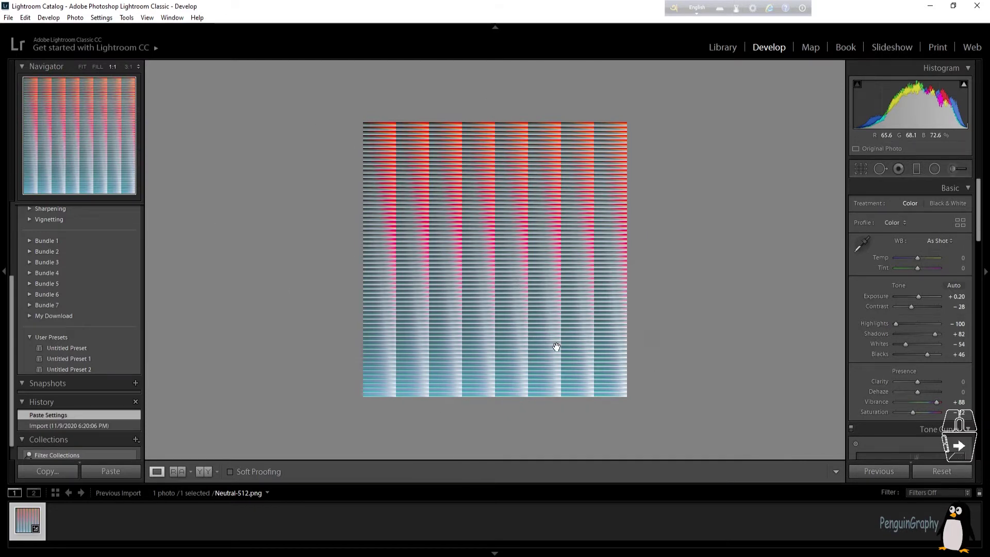
key(ctrl+shift+e)
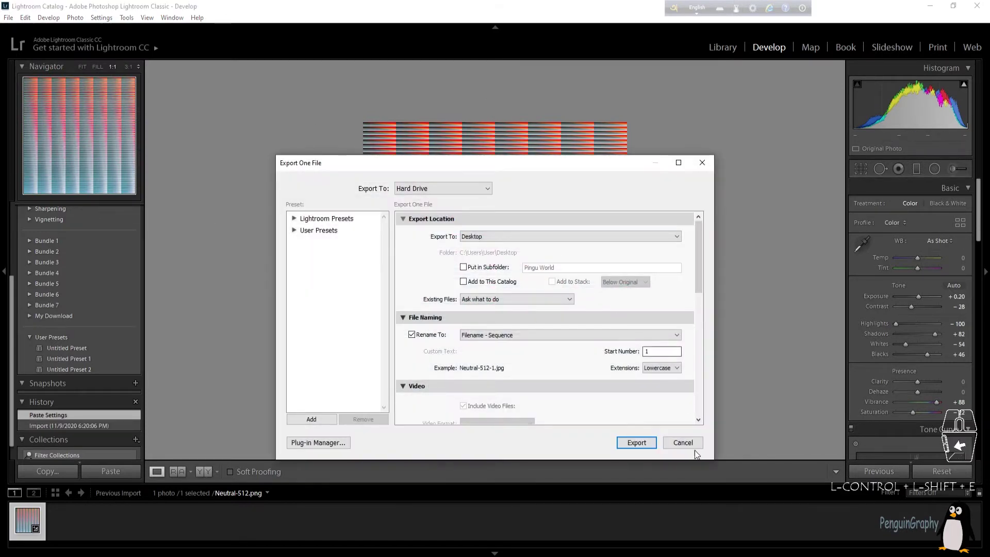
click(634, 447)
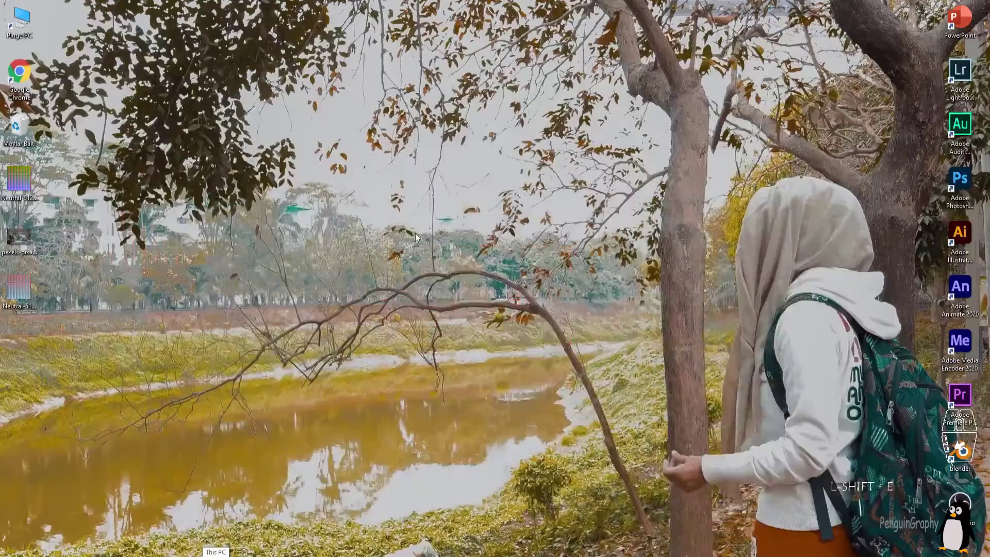
Step: Select the exported Neutral-512-1.jpg on the desktop
mouse_move(22, 307)
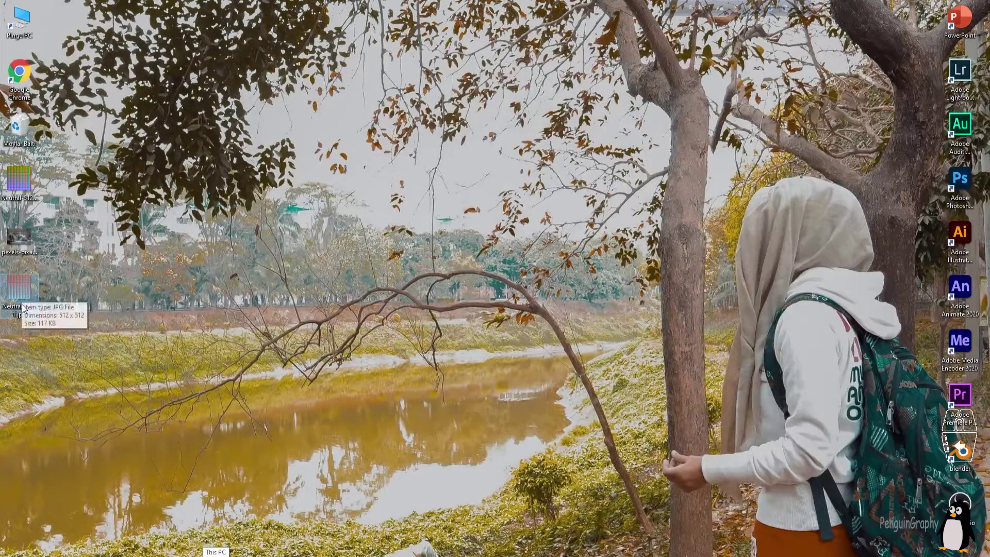
mouse_move(35, 192)
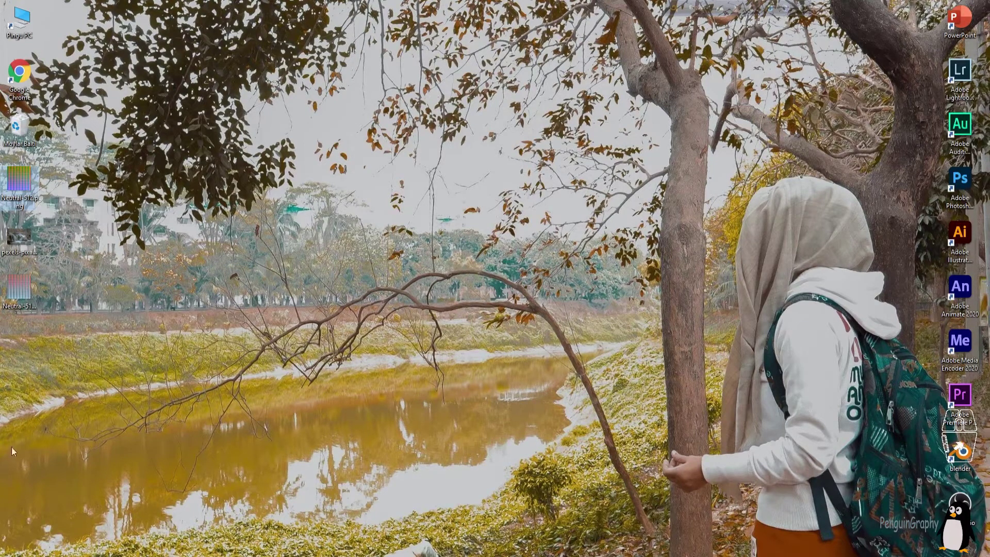
click(14, 293)
Step: Open the LUT Generator (Windows) folder and launch IWLTBAP LUT Generator.exe
mouse_move(17, 309)
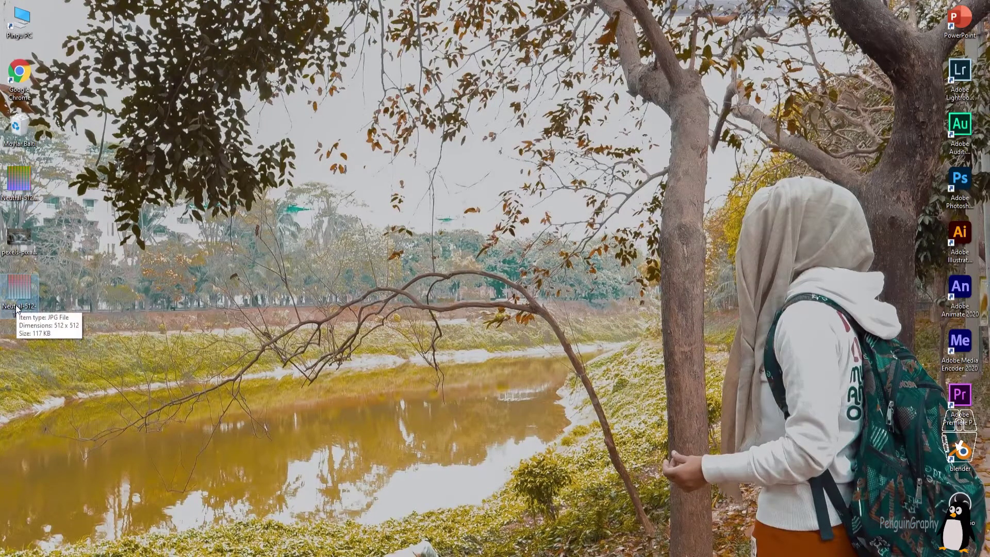
click(261, 522)
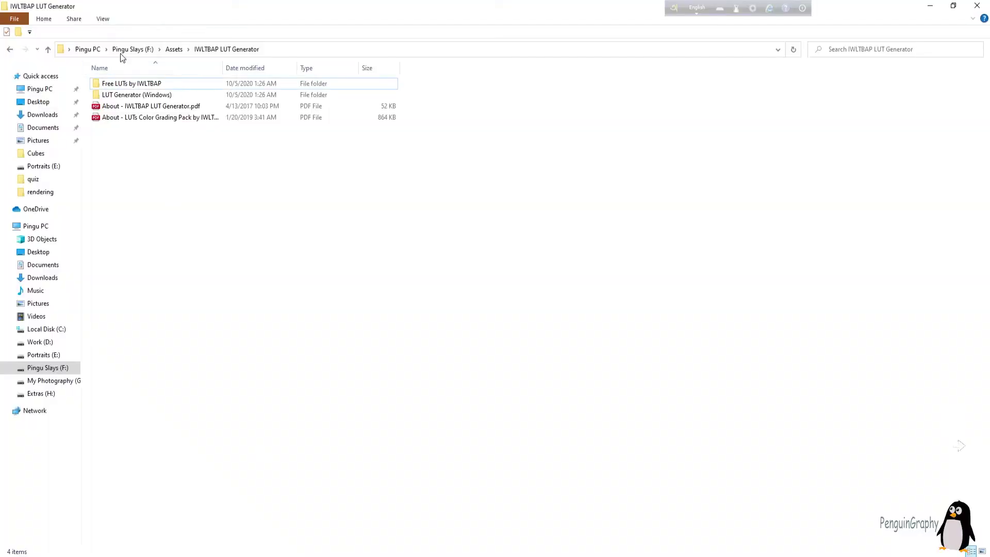
double_click(141, 97)
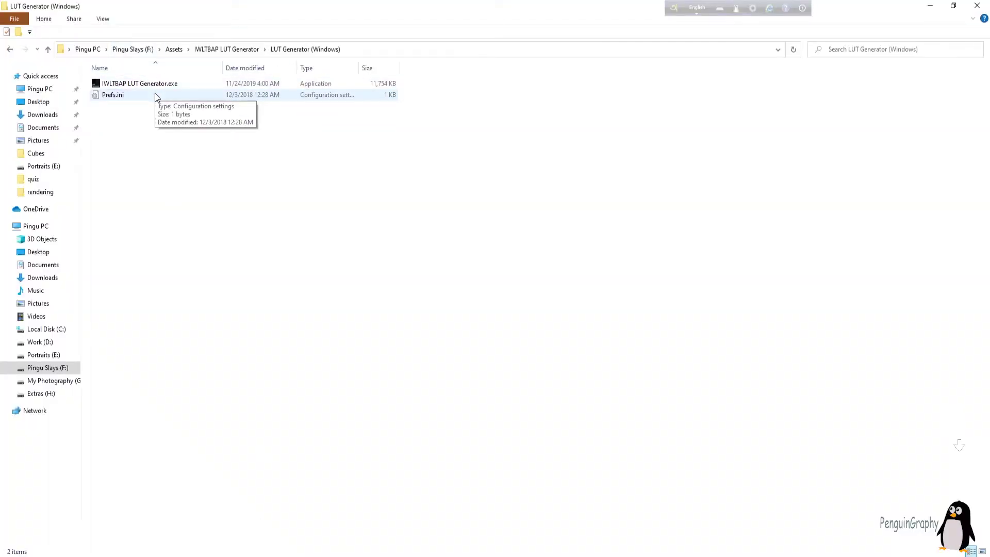
click(130, 87)
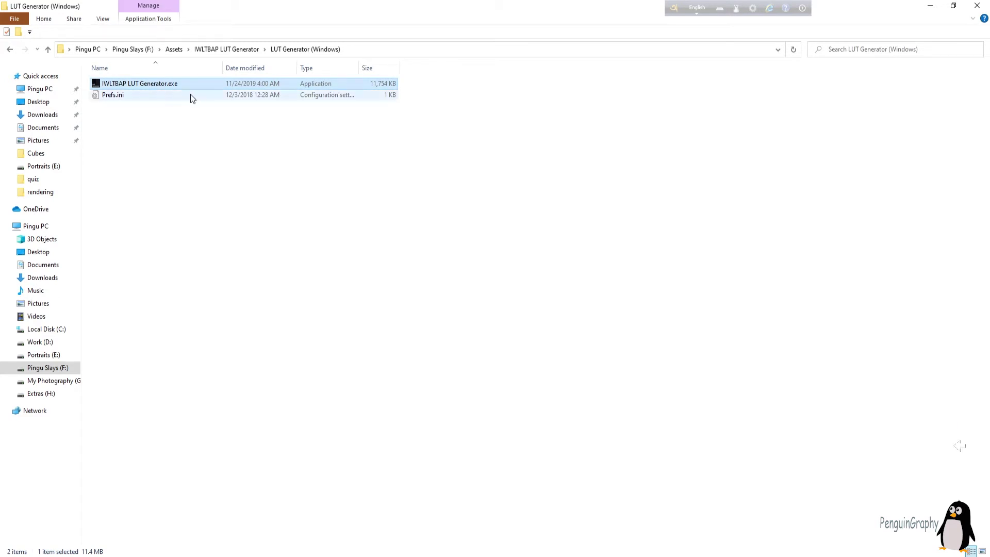
double_click(205, 85)
Step: Minimize File Explorer and position the LUT Generator window beside the Neutral-512-1.jpg desktop icon
click(930, 5)
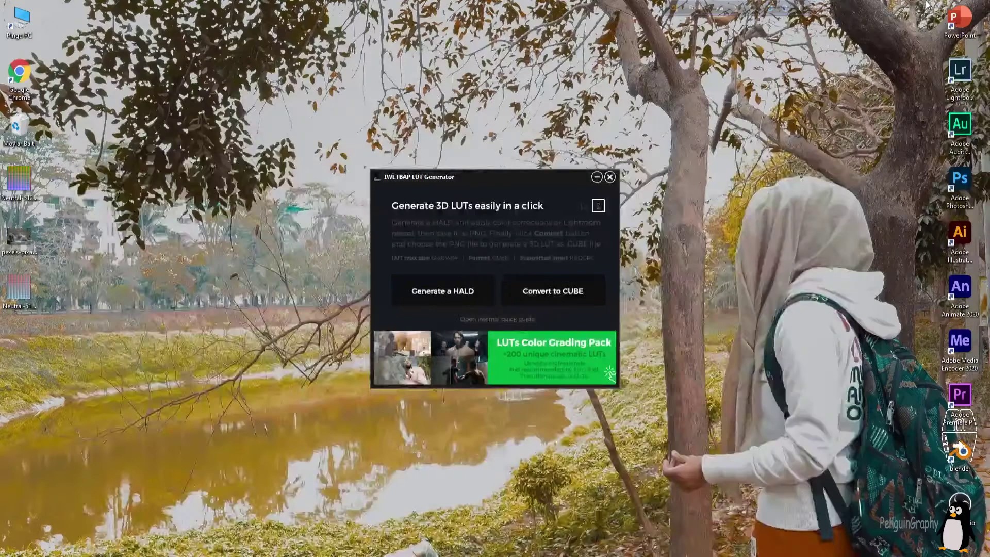
drag(516, 177, 459, 173)
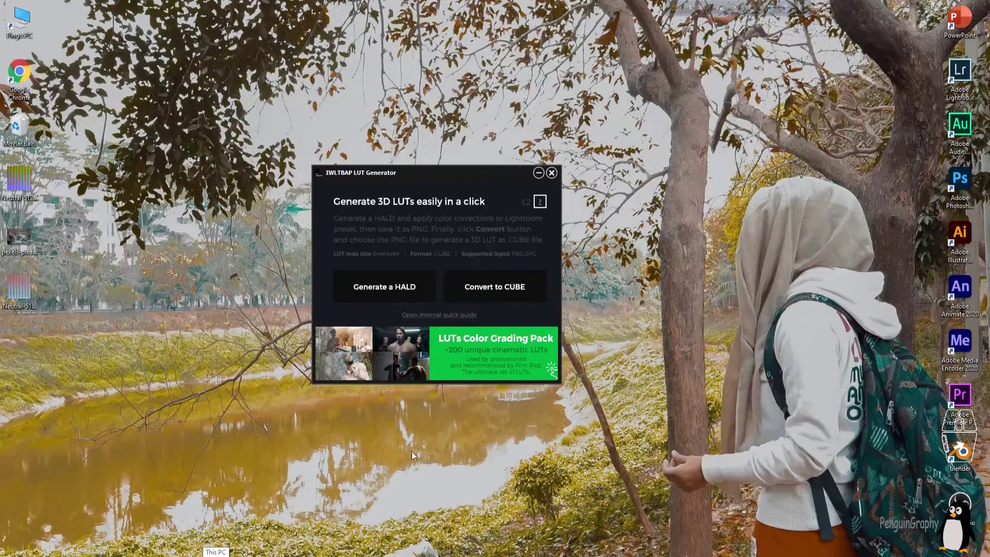
click(324, 517)
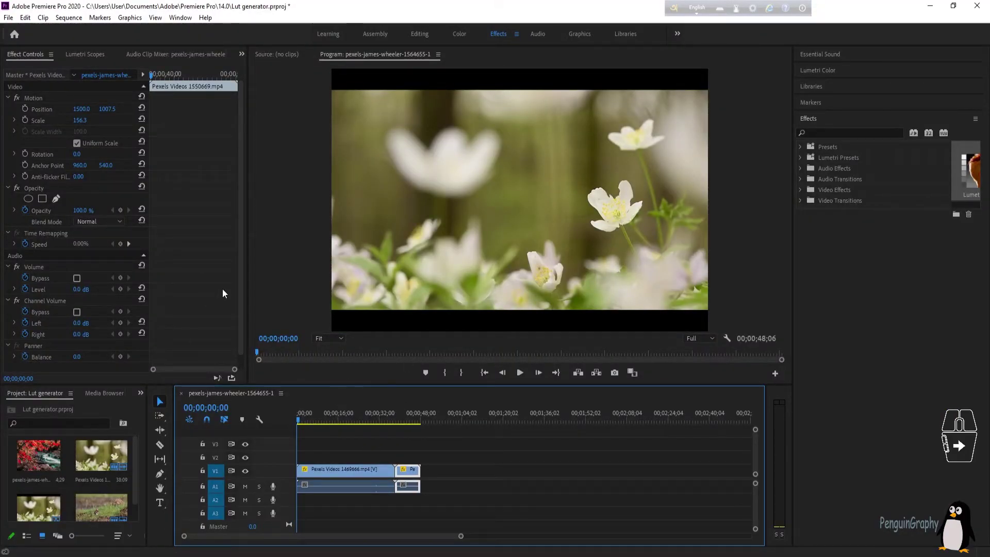
mouse_move(367, 521)
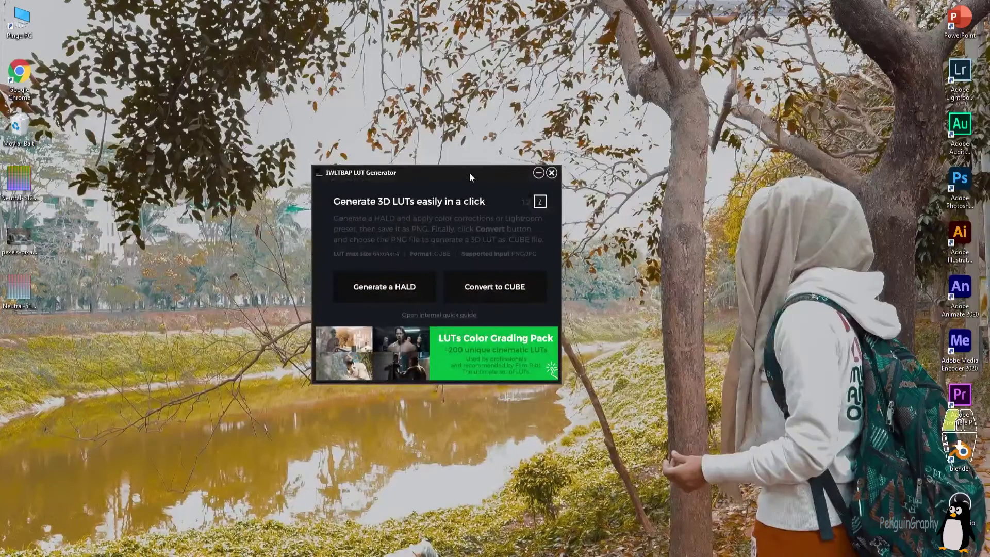
drag(469, 172, 455, 171)
click(16, 296)
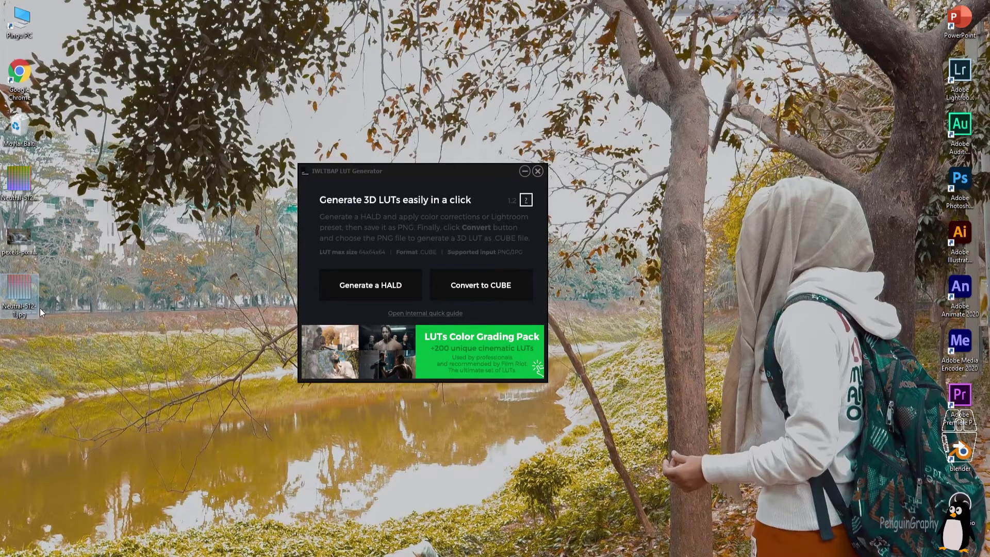
drag(408, 176, 459, 183)
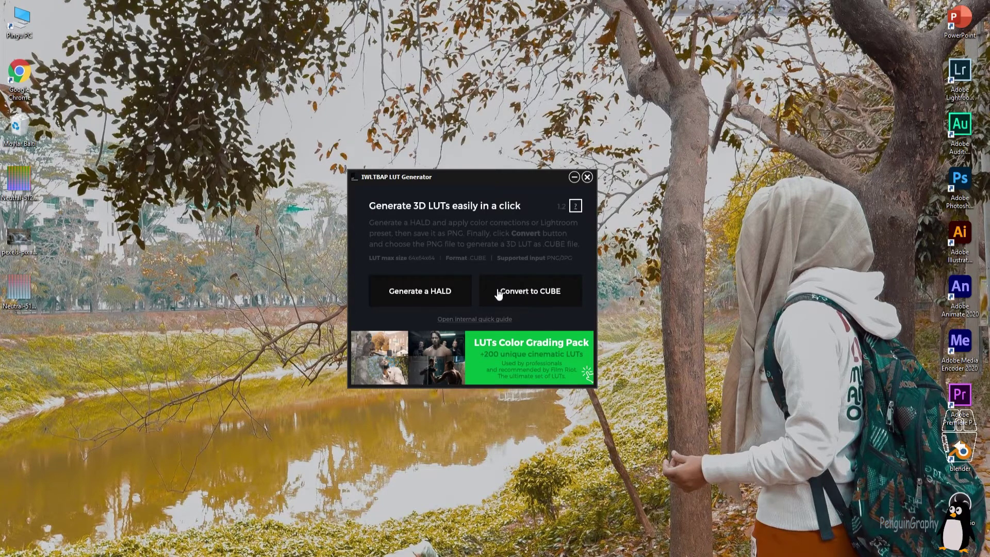
Step: Convert Desktop\Neutral-512-1.jpg into a Neutral-512-1.cube LUT and dismiss the completion message
click(528, 293)
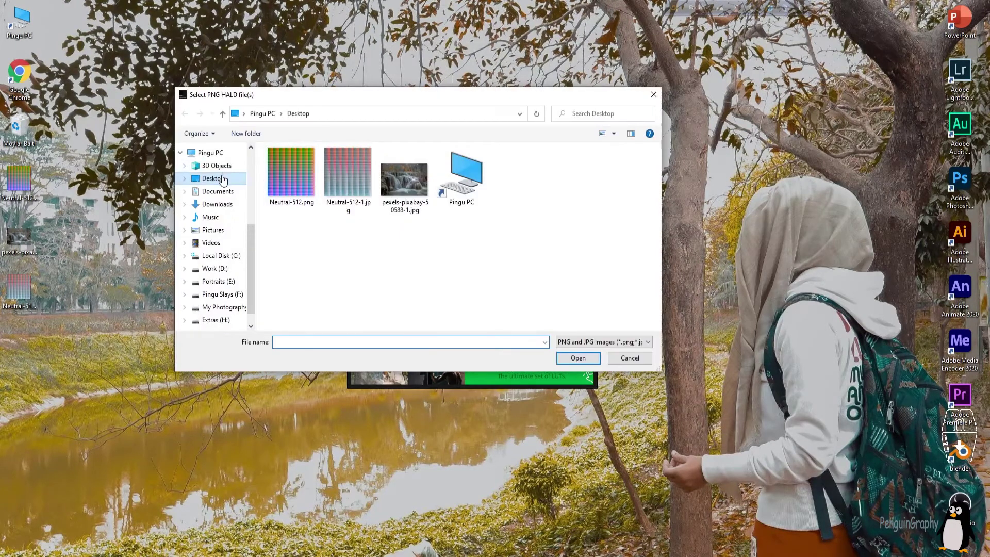
click(335, 206)
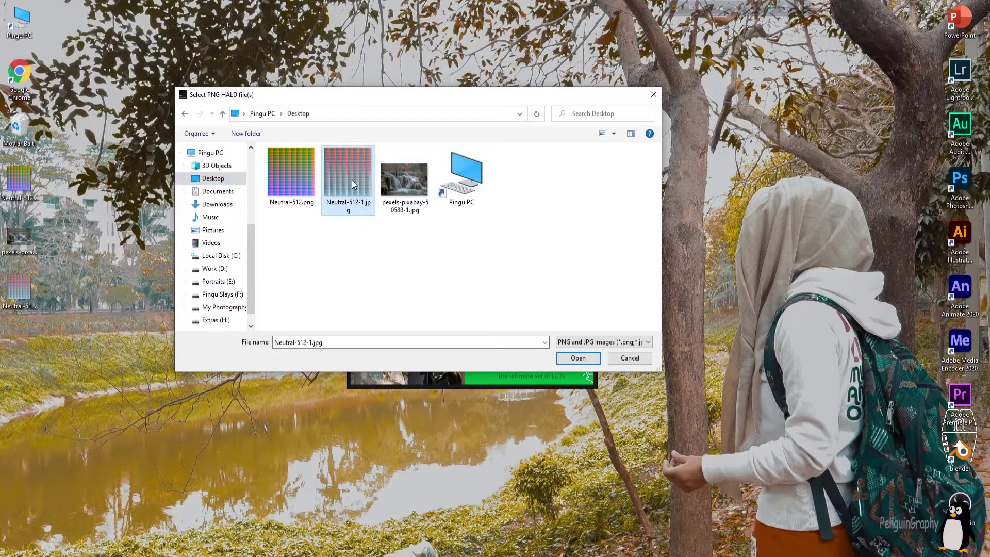
click(578, 358)
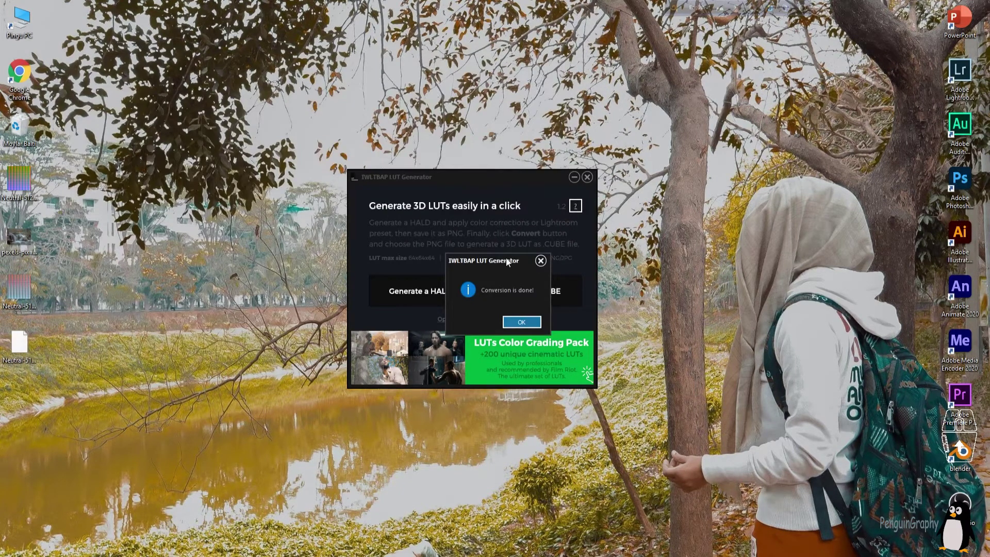
drag(507, 262, 273, 229)
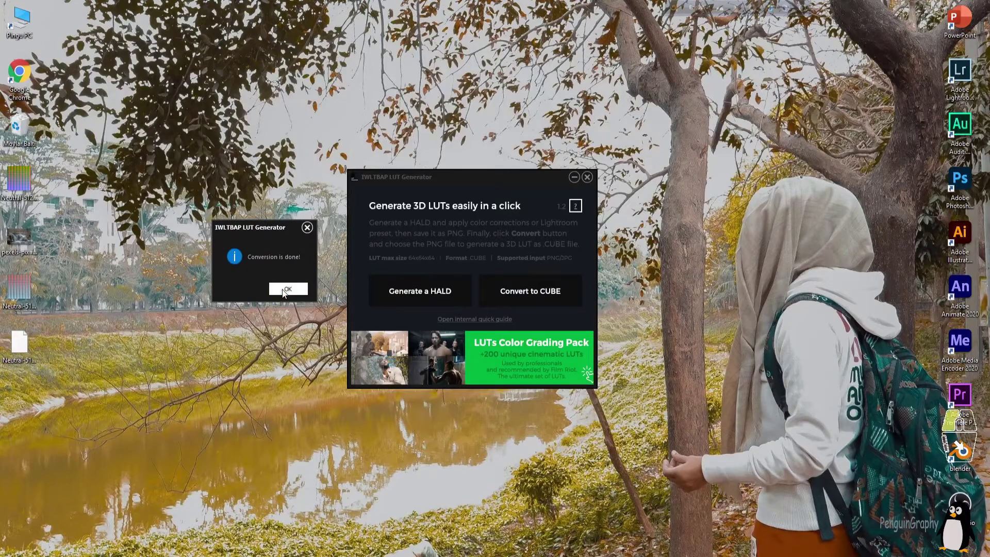
click(287, 290)
Step: Return to Premiere Pro and select the first clip on the timeline
mouse_move(17, 372)
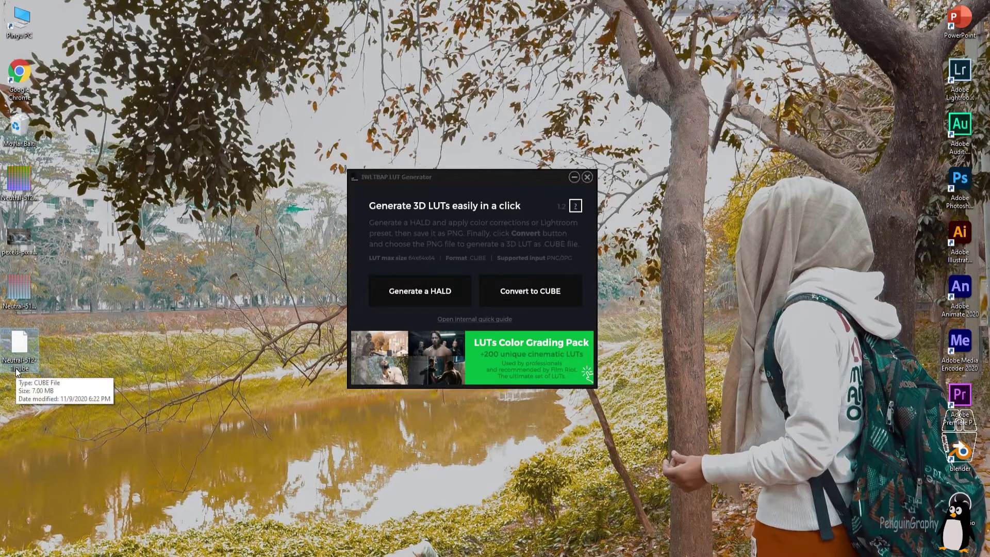
click(267, 516)
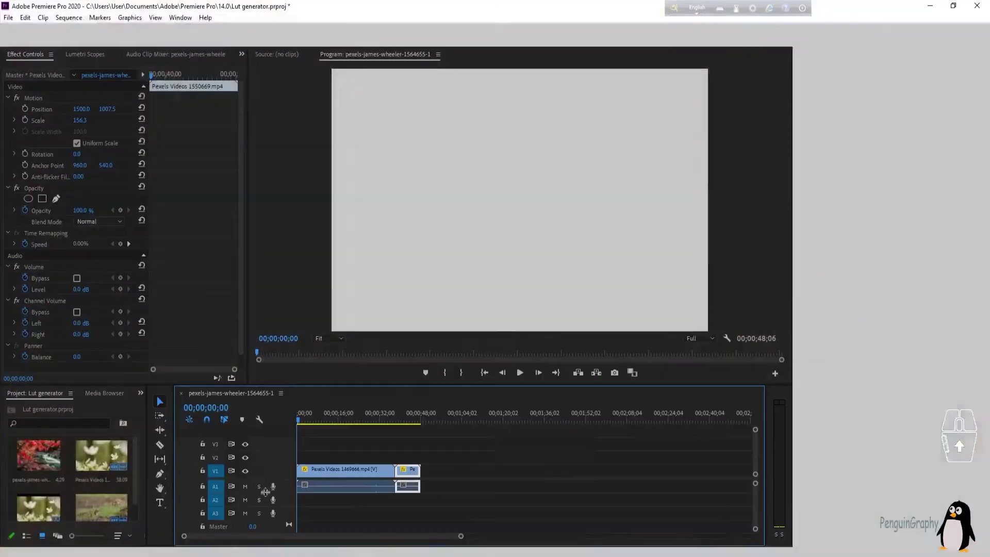
drag(288, 422, 290, 423)
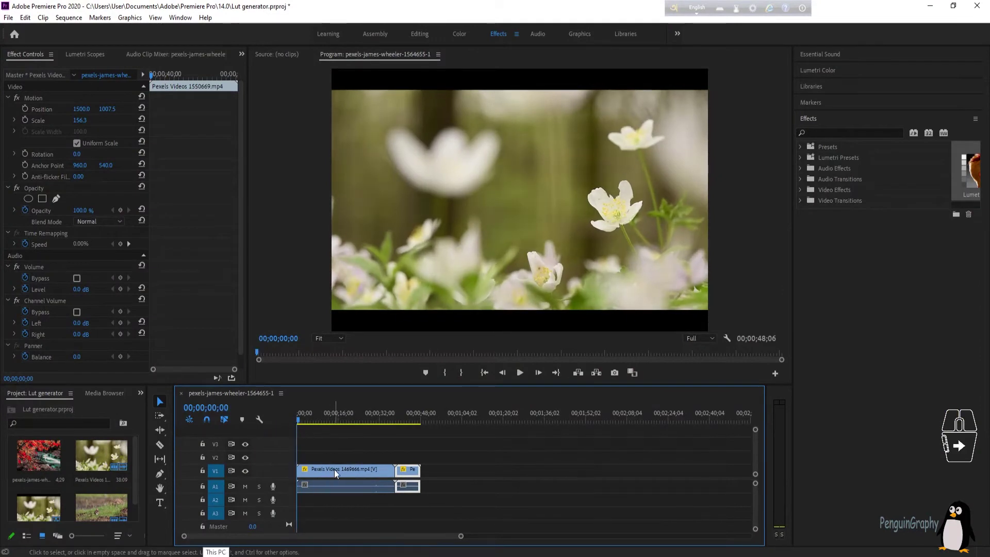
click(334, 469)
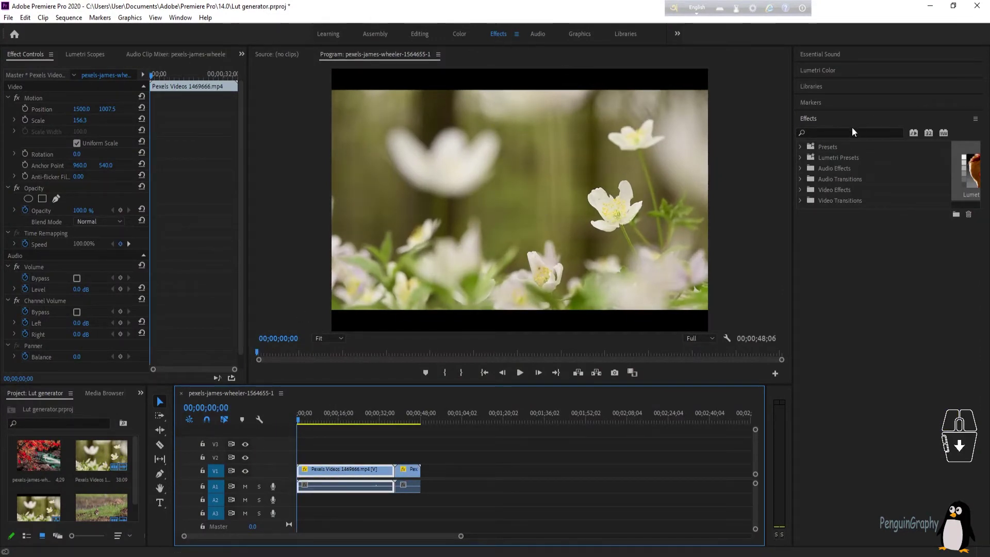
Step: Apply Lumetri Color Preset, found by searching 'lumetri co', to the clip and expand Basic Correction
click(844, 132)
text(lumetri colo)
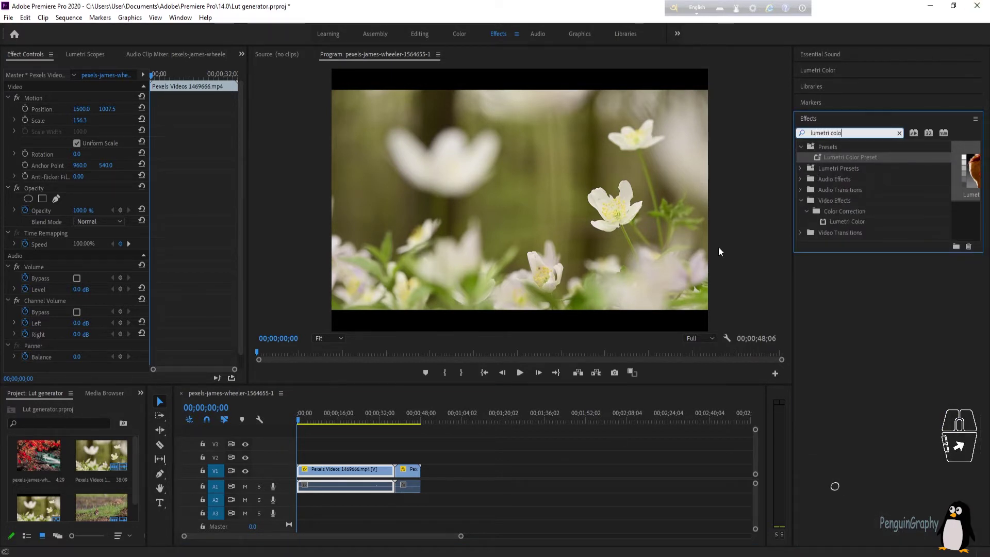
drag(855, 161, 345, 473)
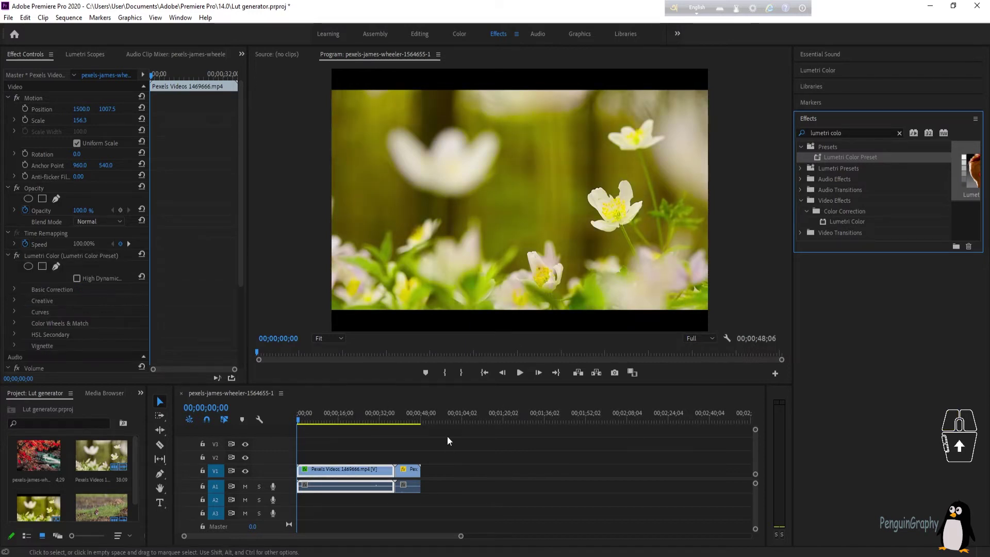
click(408, 417)
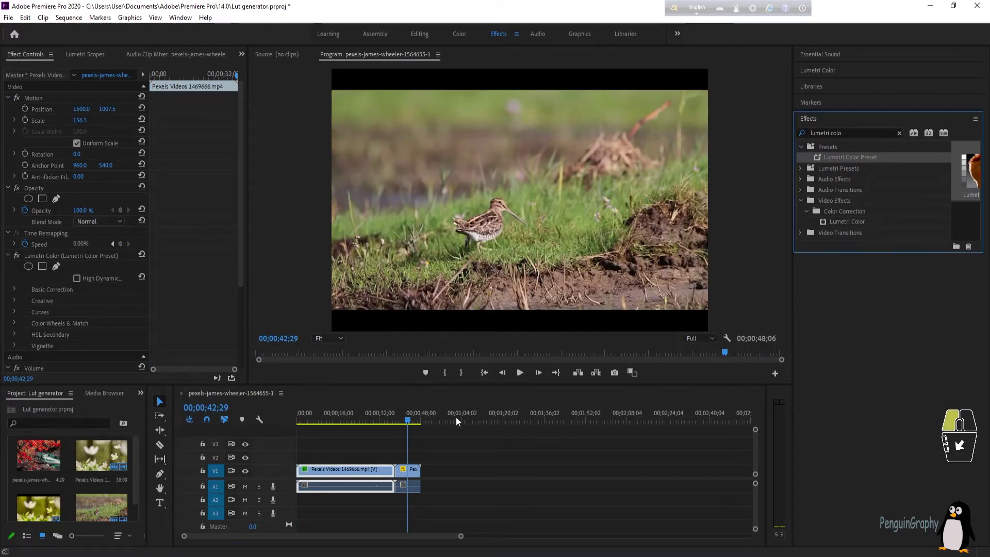
key(Home)
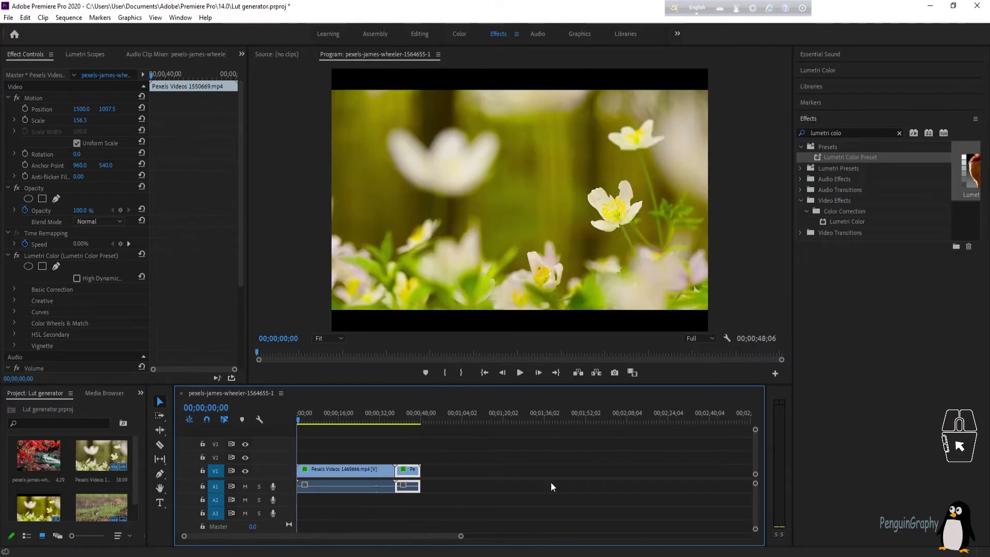
click(15, 289)
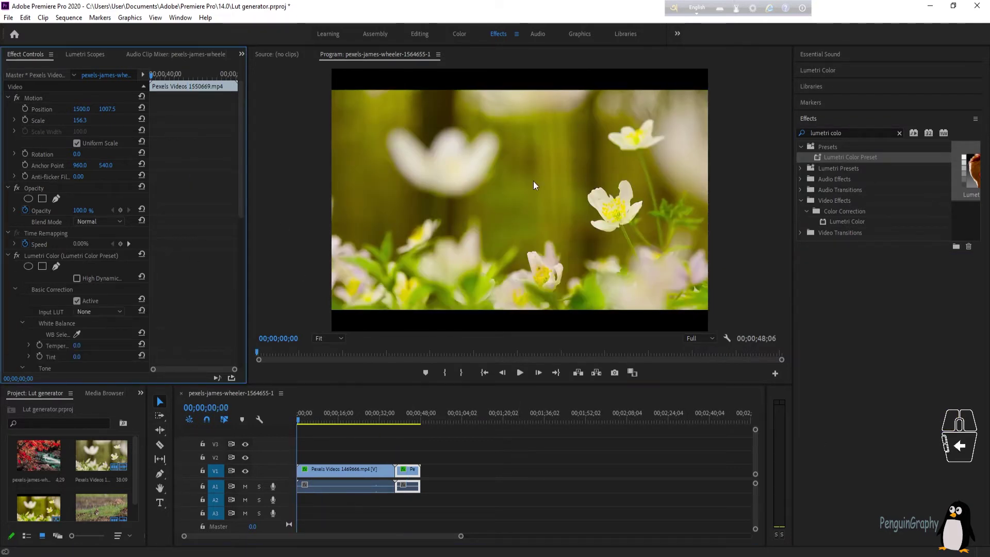
Step: Load Desktop\Neutral-512-1.cube as the Input LUT and preview the pink-teal bird clip
click(92, 311)
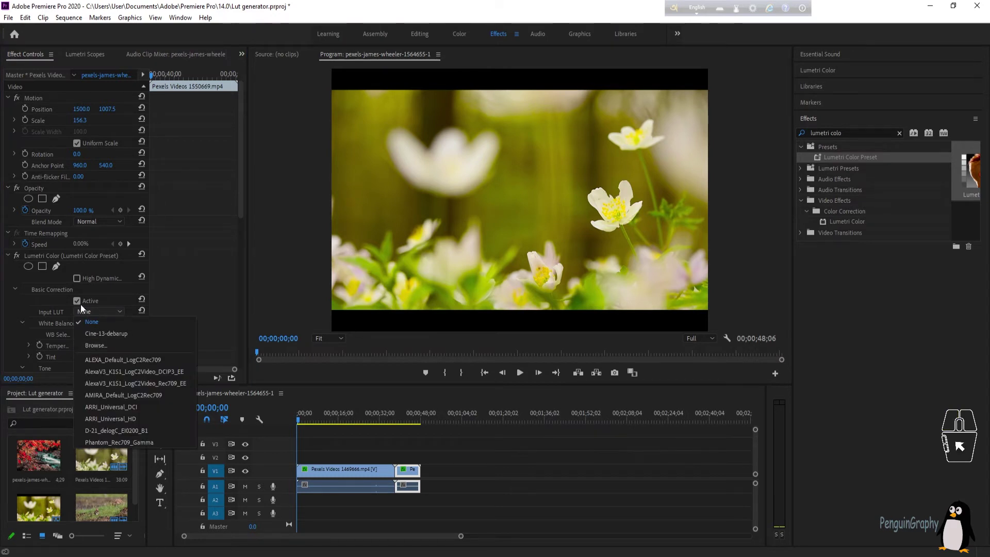
click(14, 288)
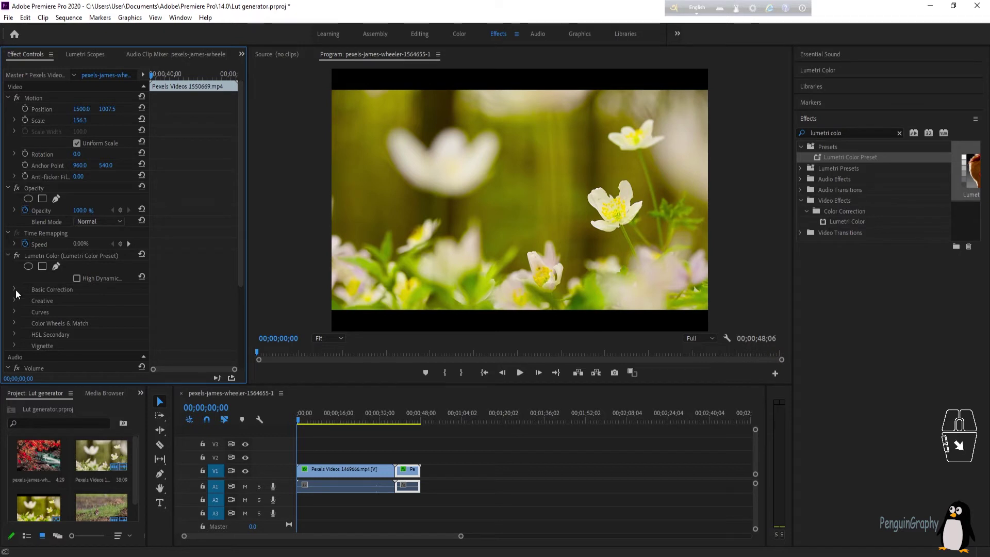
click(36, 288)
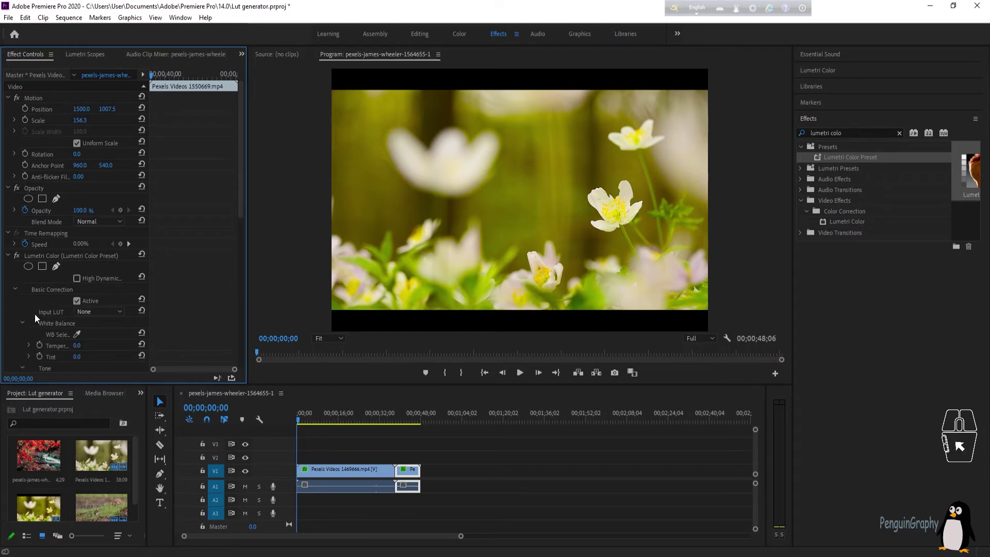
click(101, 315)
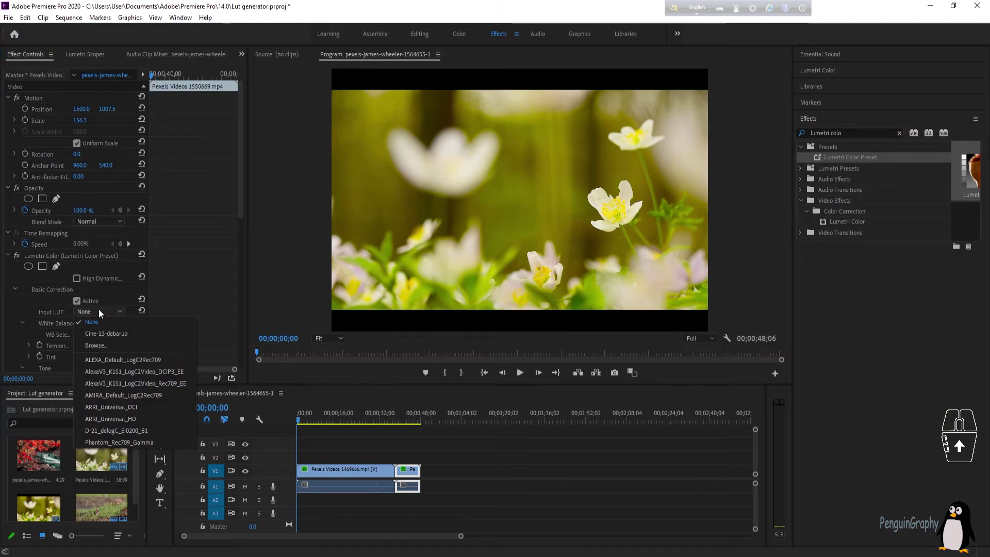
click(101, 349)
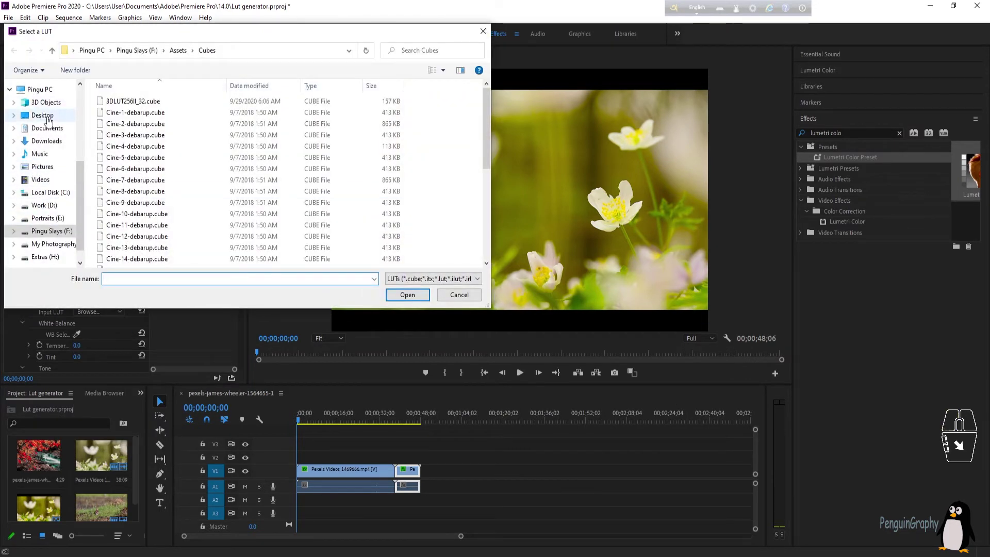
click(42, 115)
click(125, 142)
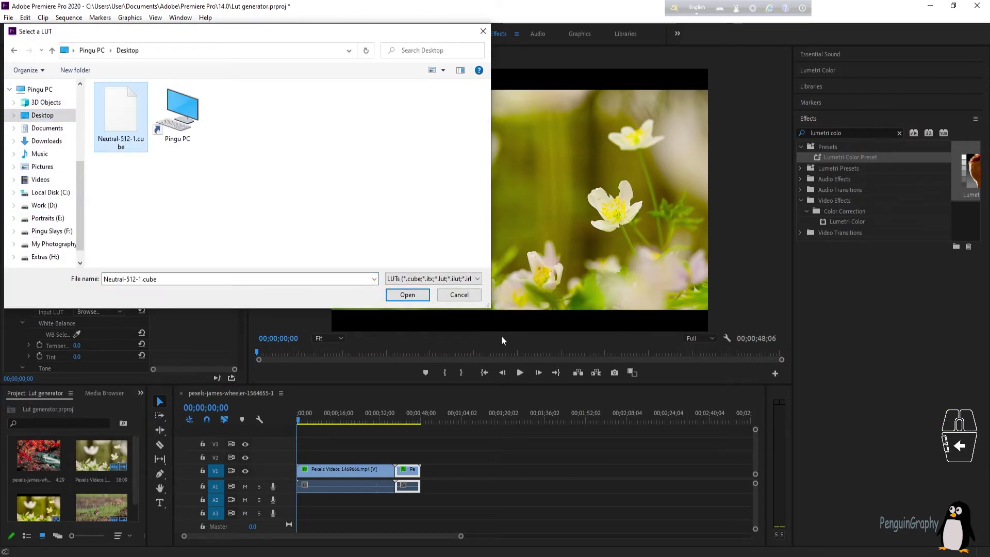
click(407, 295)
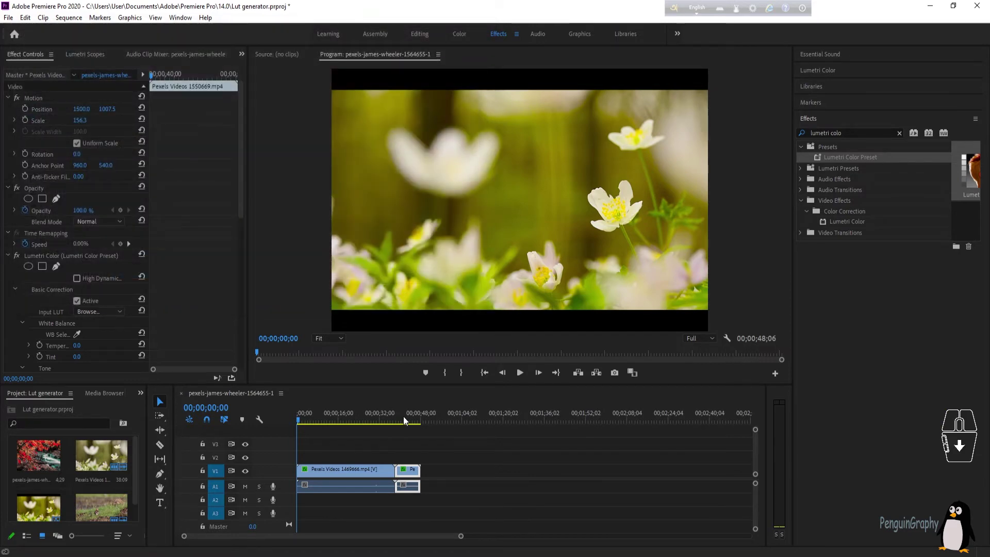
mouse_move(403, 418)
mouse_down()
mouse_move(411, 423)
mouse_move(327, 426)
mouse_move(408, 436)
mouse_up()
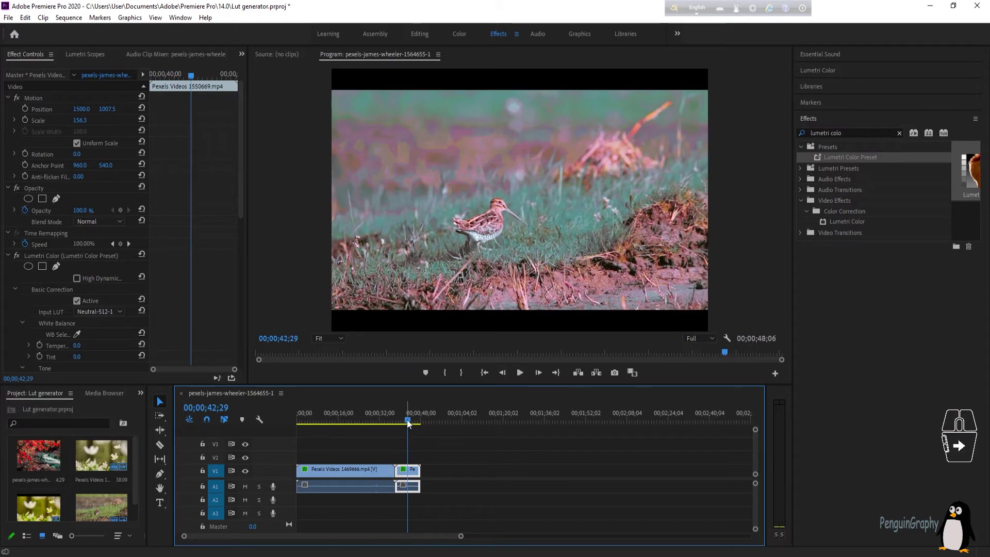
key(Home)
Step: Select the flower clip, load Neutral-512-1.cube as its Input LUT, and preview the result
click(376, 489)
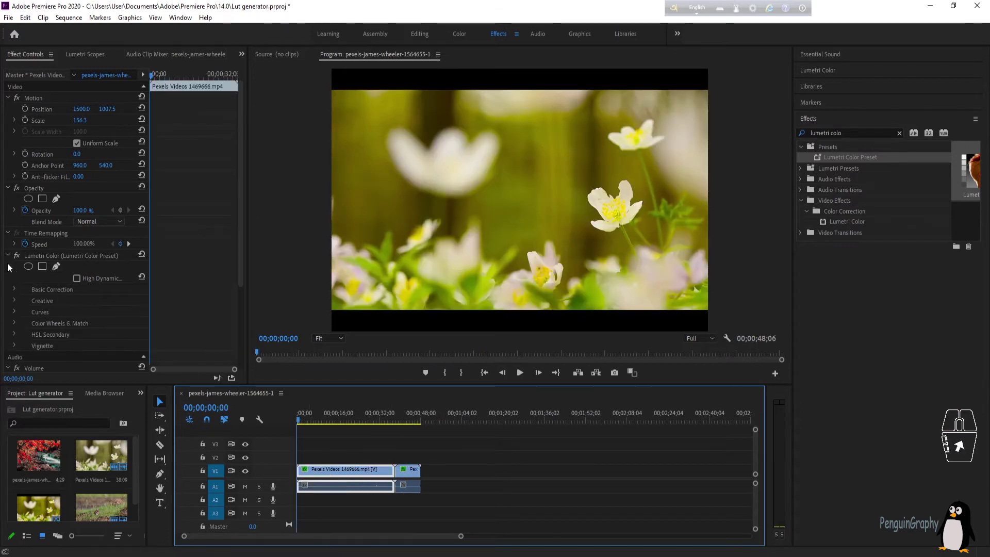
click(14, 289)
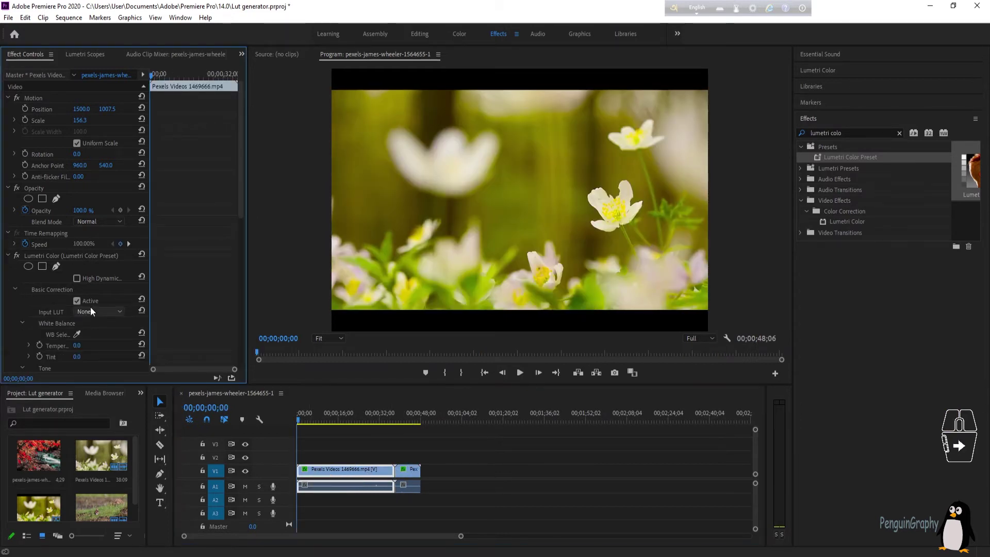
click(98, 310)
click(100, 345)
click(144, 132)
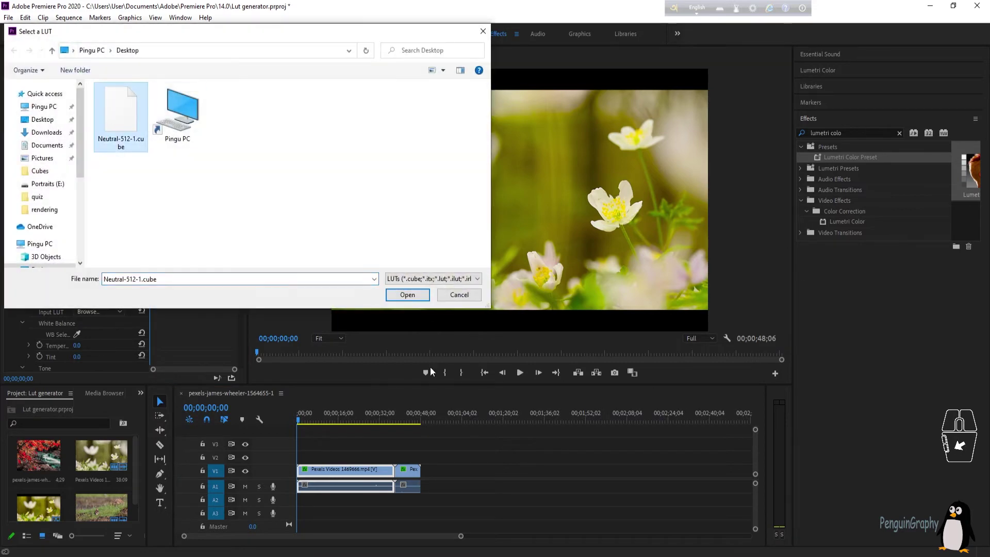
click(406, 303)
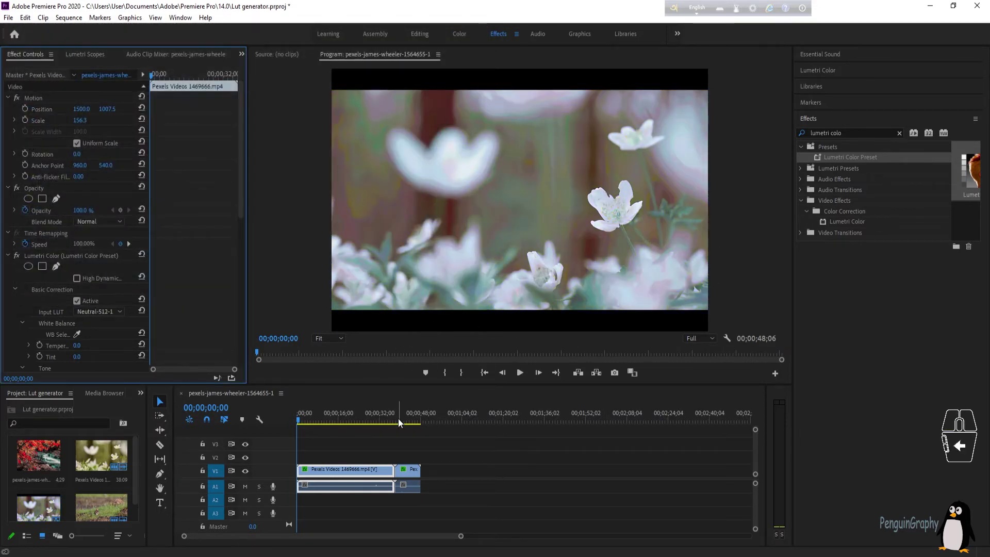
click(373, 421)
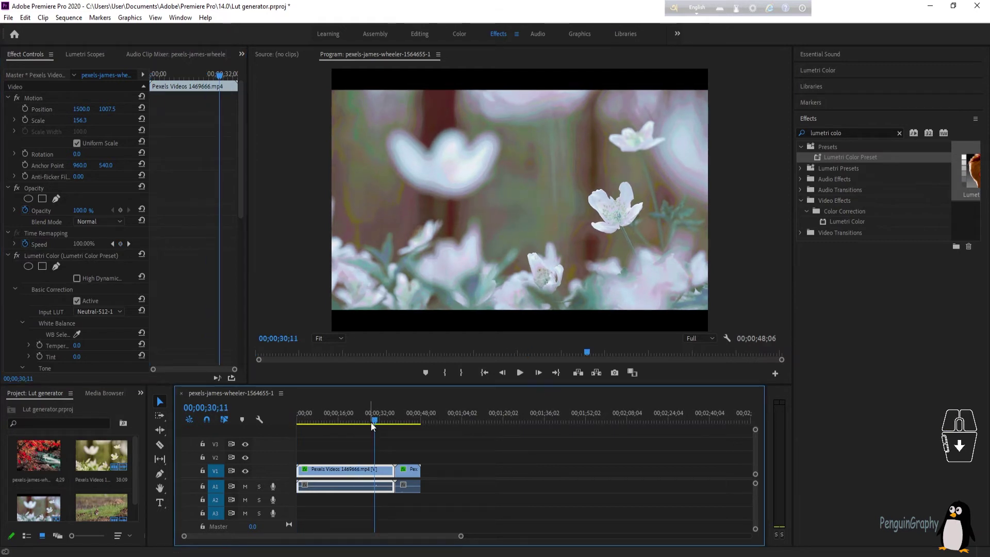
key(Home)
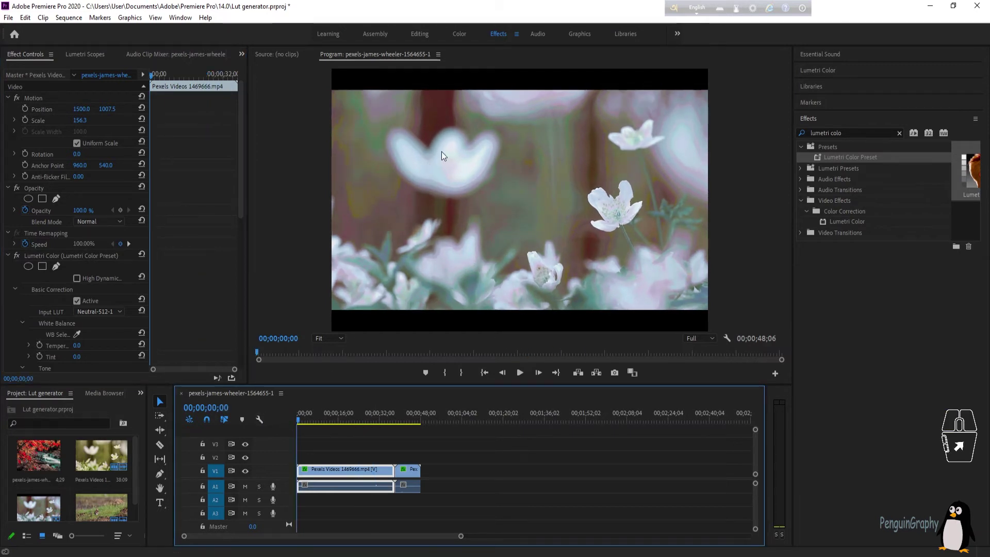
scroll(41, 249, down, 5)
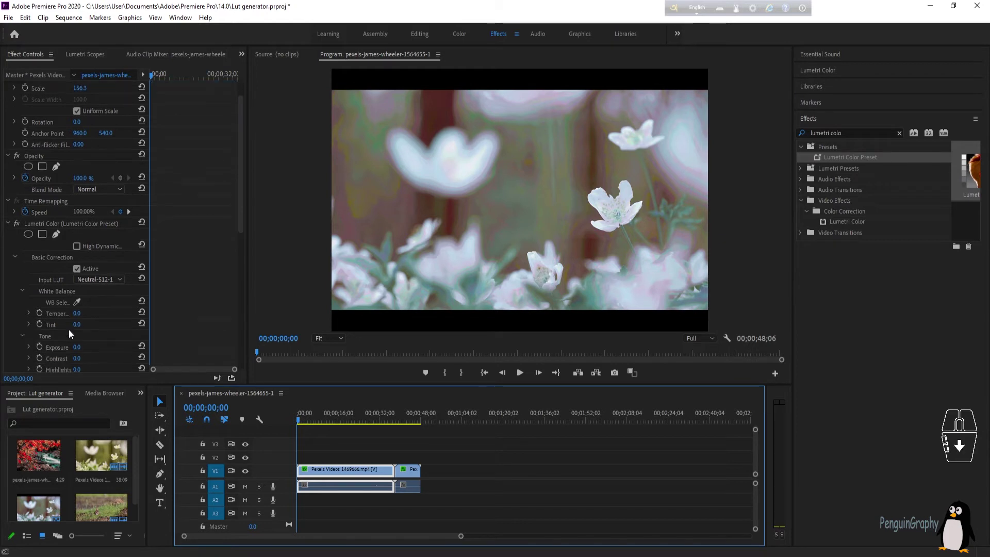
Step: Raise the flower clip's Exposure to 1.2 and set the bird clip's Temperature to 10.0
mouse_move(79, 243)
mouse_down()
mouse_move(84, 266)
mouse_move(63, 267)
mouse_move(77, 280)
mouse_move(61, 277)
mouse_move(95, 274)
mouse_move(72, 253)
mouse_move(92, 253)
mouse_up()
scroll(77, 289, down, 1)
click(410, 470)
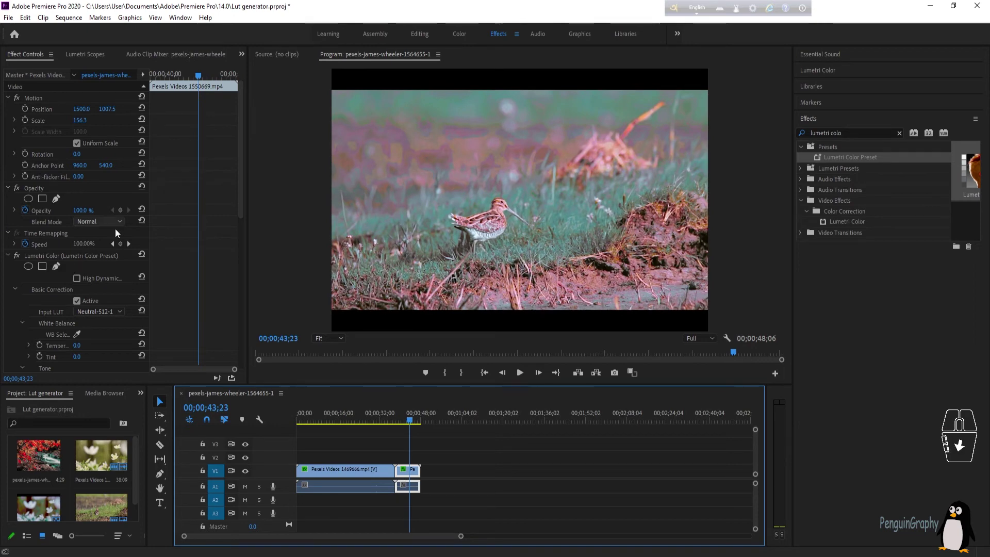
scroll(49, 289, down, 3)
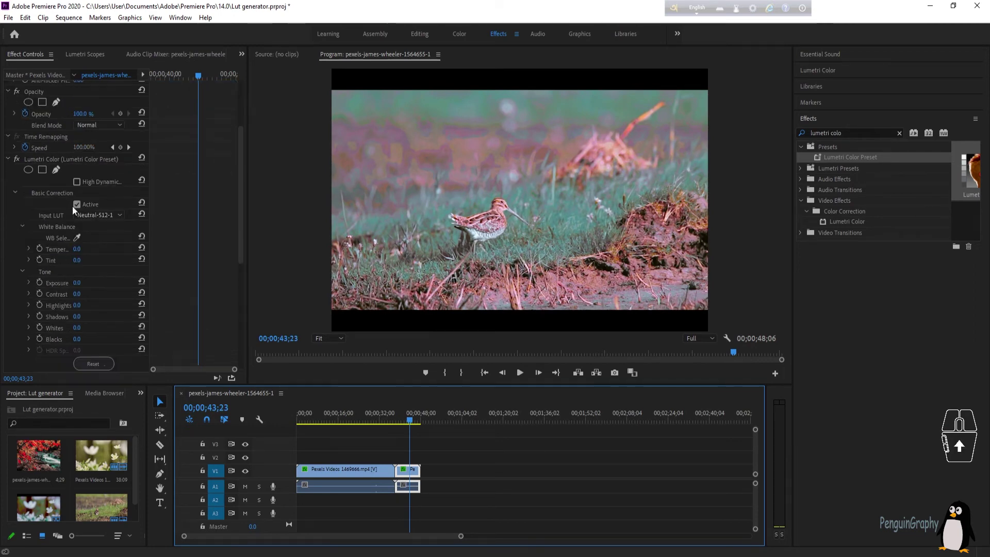
drag(74, 250, 76, 248)
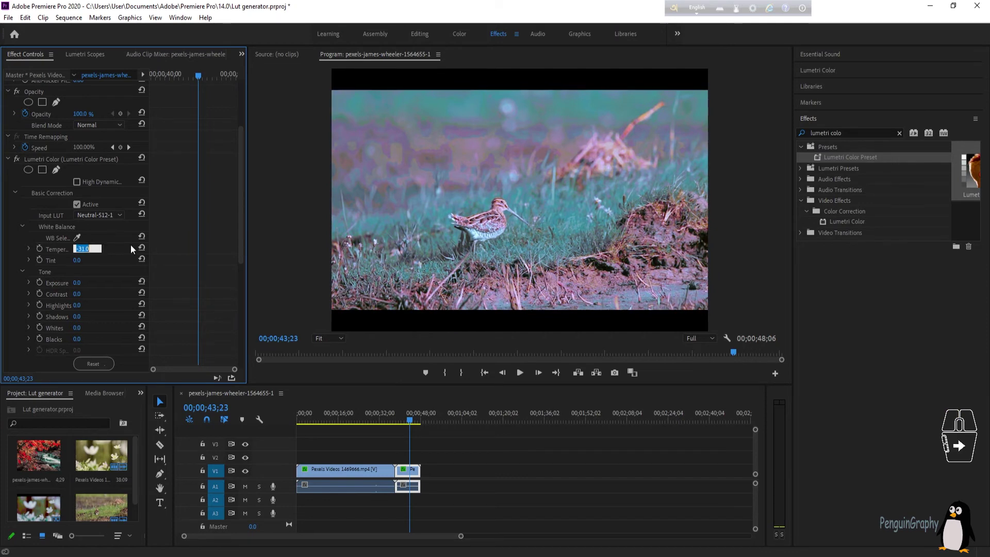
text(10)
key(Return)
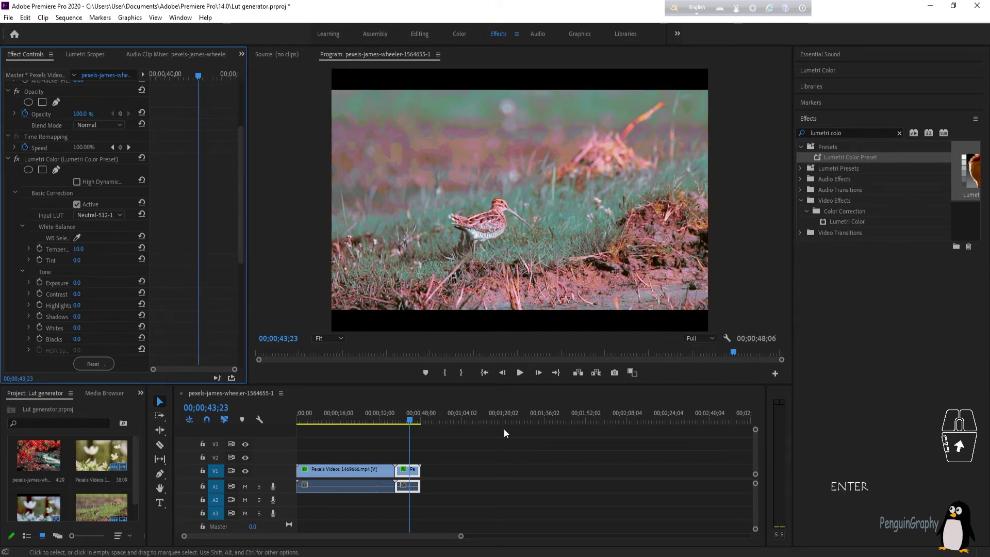
Step: Play back the bird clip to review the warmer grade, then return to the flower clip
click(348, 178)
key(space)
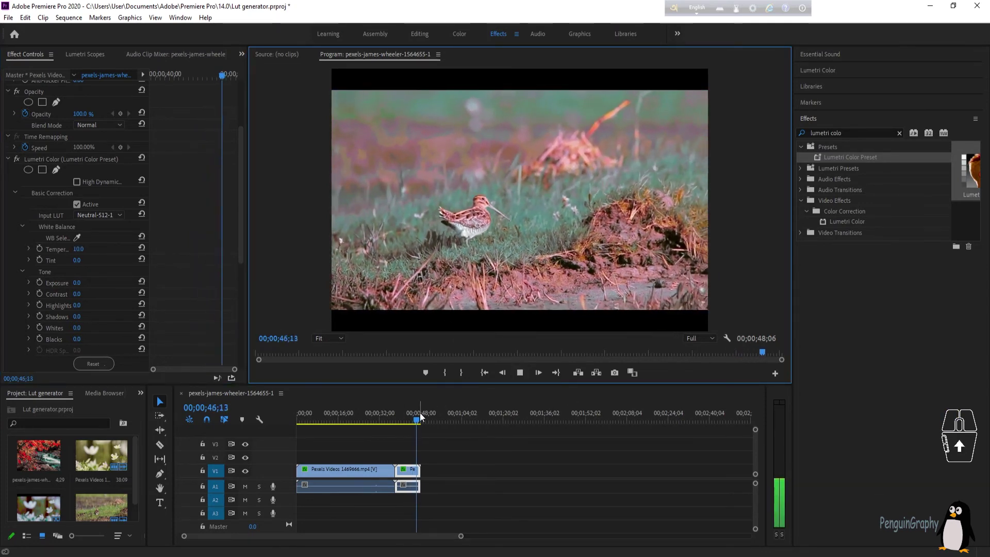
mouse_move(416, 423)
mouse_down()
mouse_move(398, 422)
mouse_move(410, 424)
mouse_up()
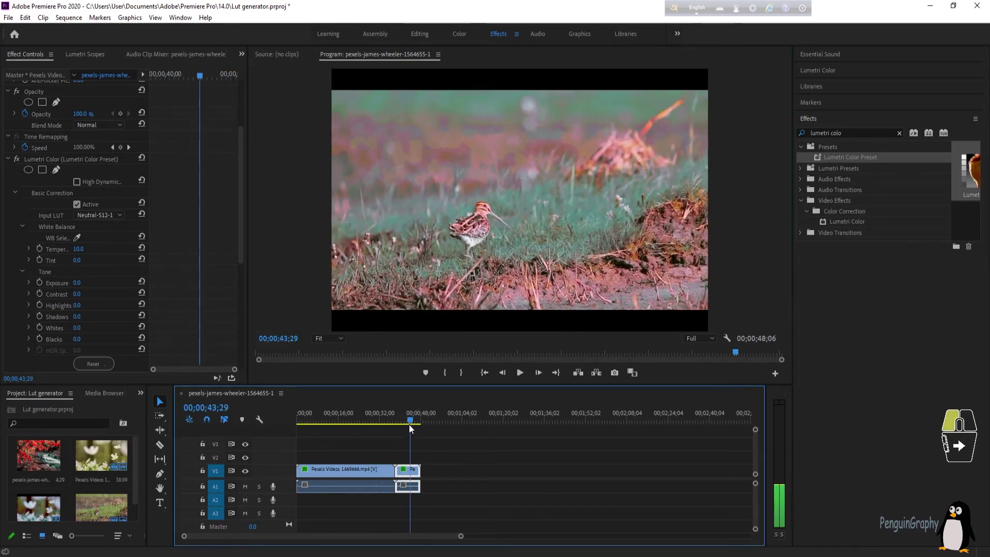
click(353, 416)
Step: Load F:\Assets\Cubes\Cine-27-debarup.cube as the flower clip's Input LUT
click(376, 470)
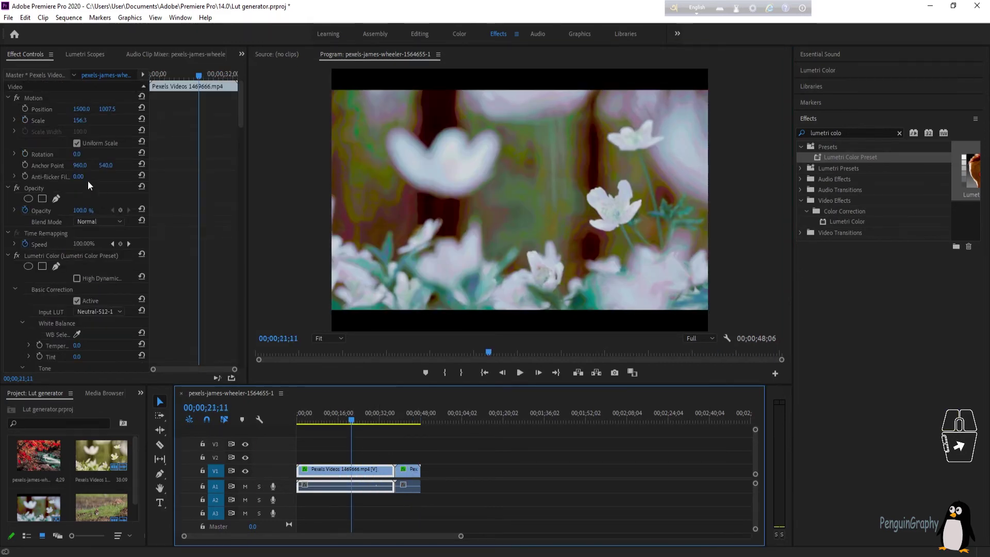
scroll(122, 339, down, 2)
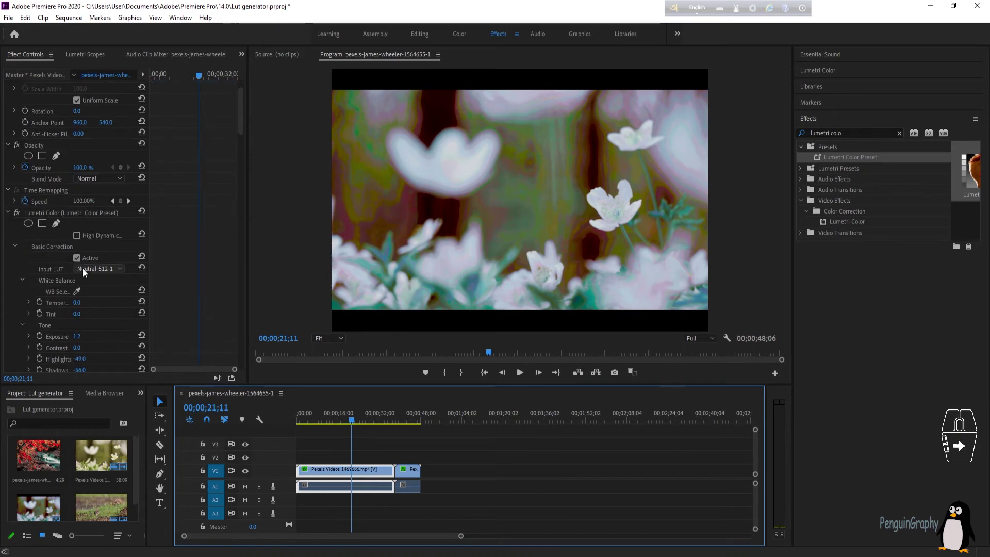
click(85, 269)
click(103, 298)
scroll(29, 229, down, 1)
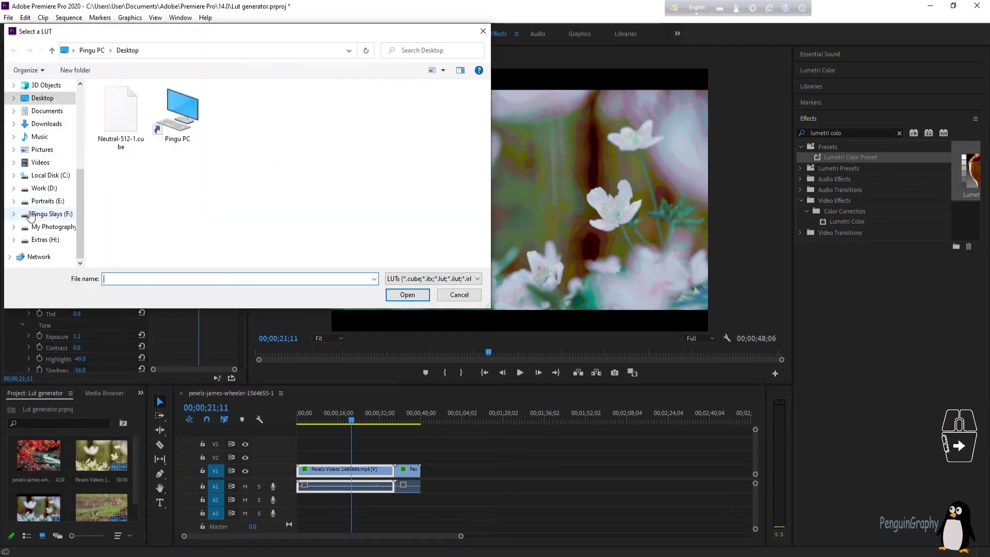
click(13, 214)
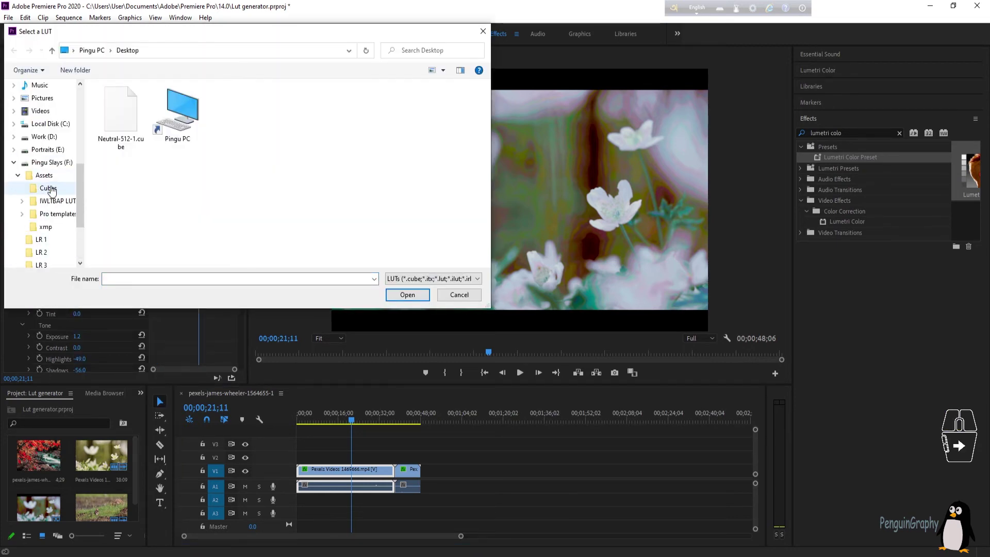
click(49, 189)
scroll(137, 173, down, 5)
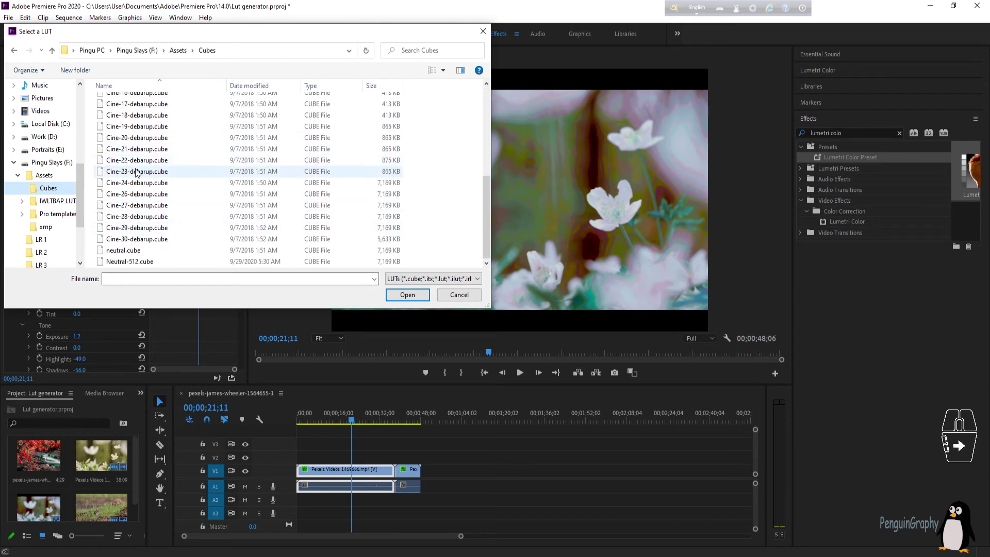
click(137, 205)
click(406, 296)
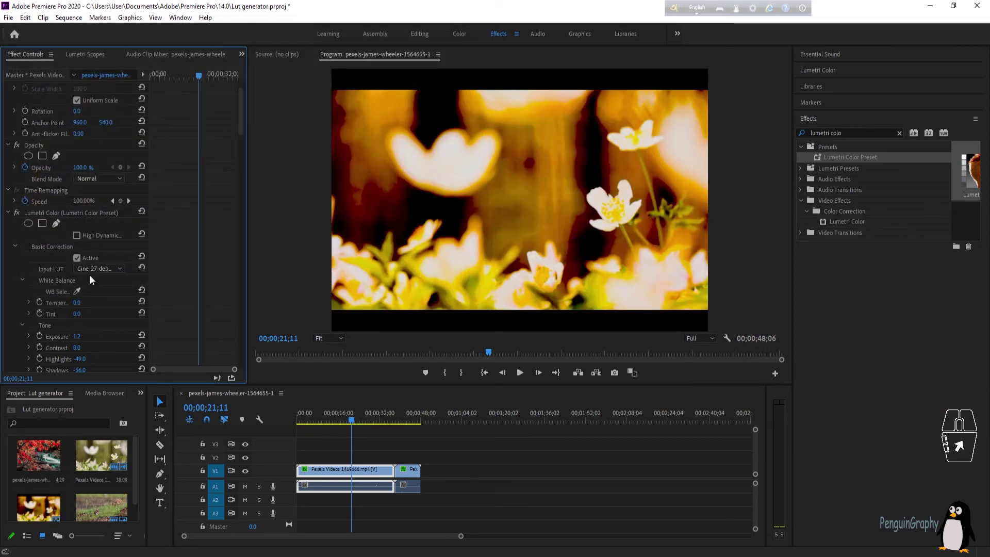
Step: Swap the flower clip's Input LUT to Cine-10-debarup.cube
click(98, 269)
click(105, 304)
click(137, 213)
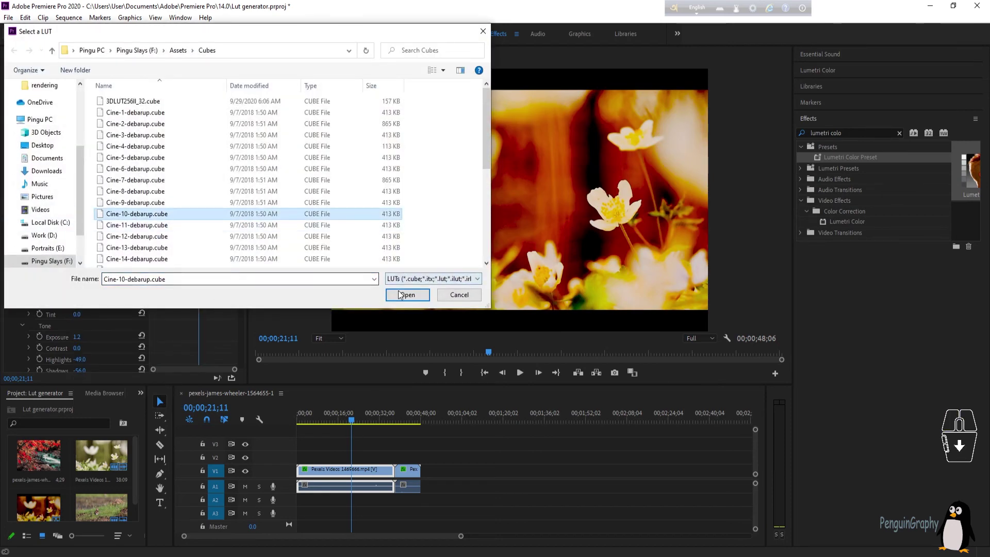
click(407, 295)
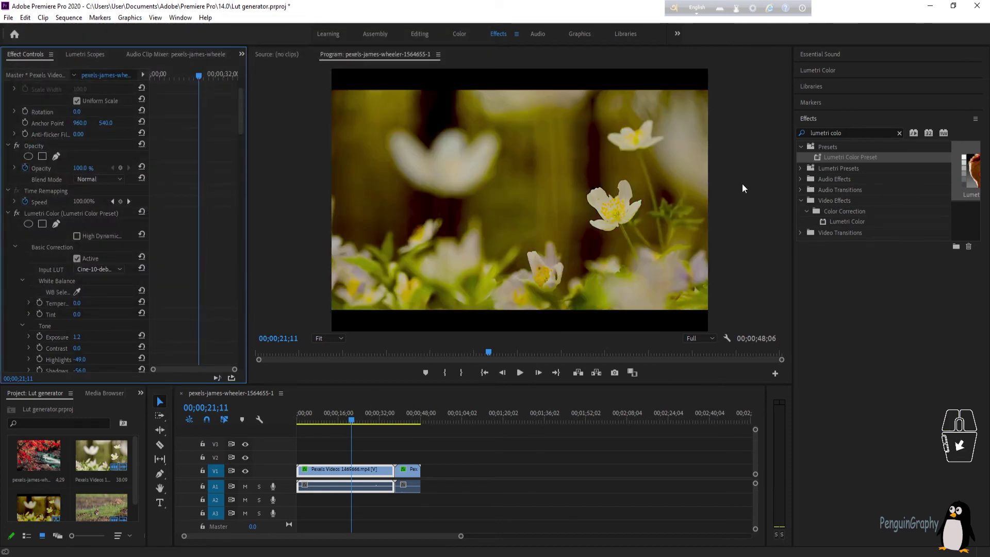
Step: Play the flower clip with the new LUT, then return to the start and jump to the bird clip at 41;11
click(520, 371)
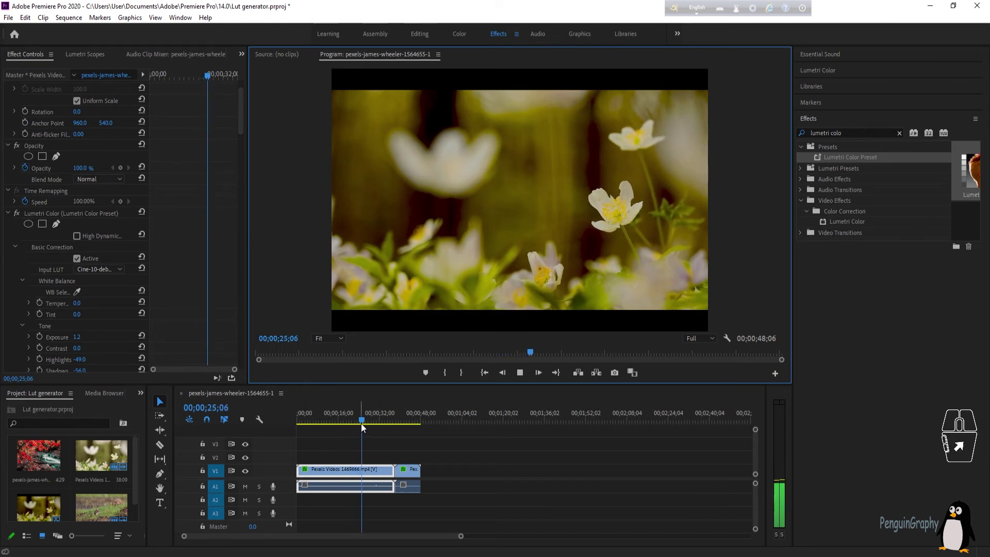
click(361, 421)
key(Home)
click(404, 418)
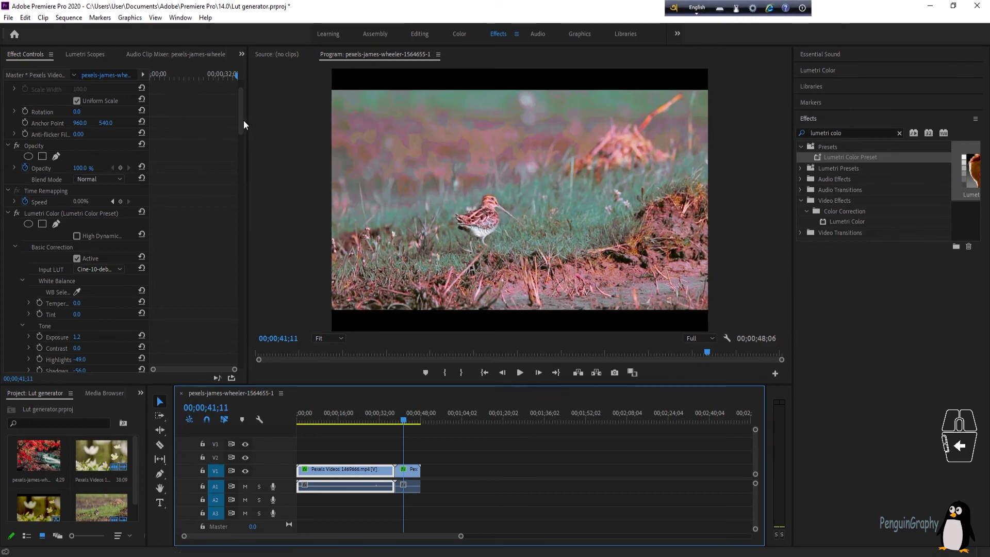
drag(243, 124, 245, 101)
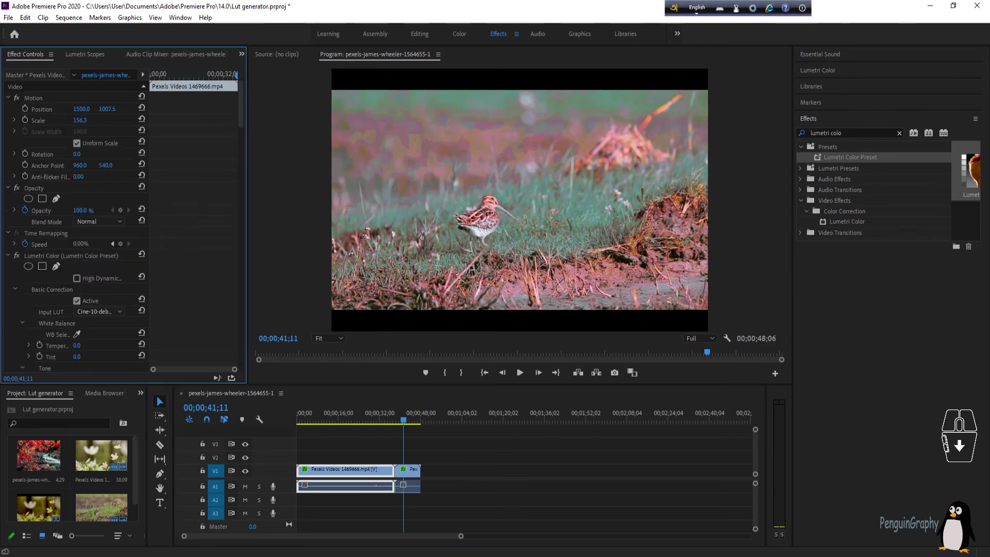
Step: Back in Lightroom Classic, set the filmstrip source to All Photographs
click(929, 9)
click(237, 494)
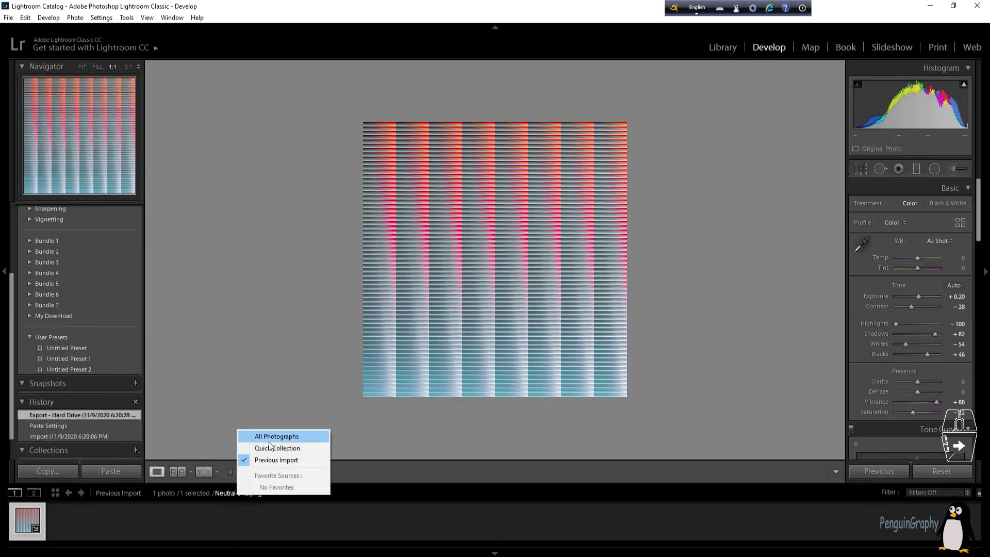
click(271, 447)
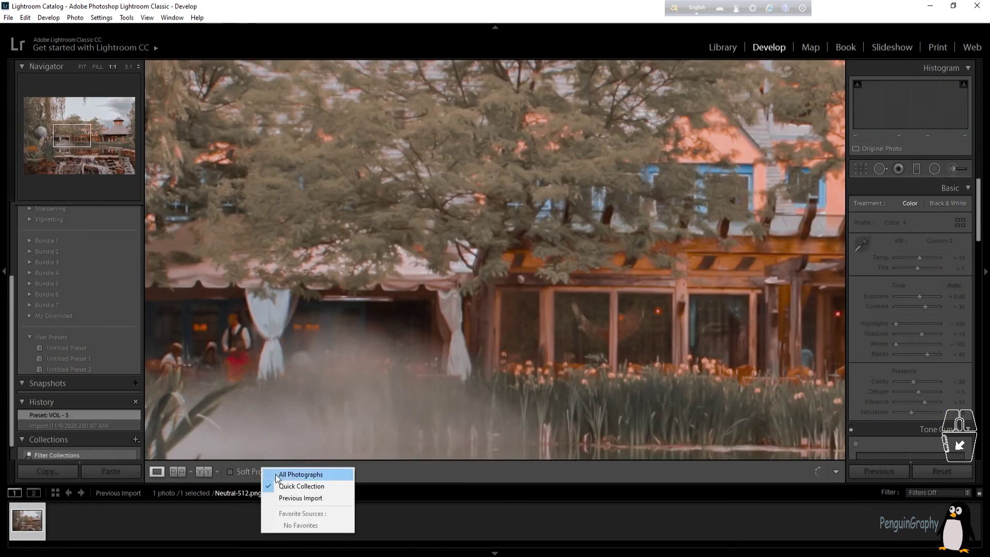